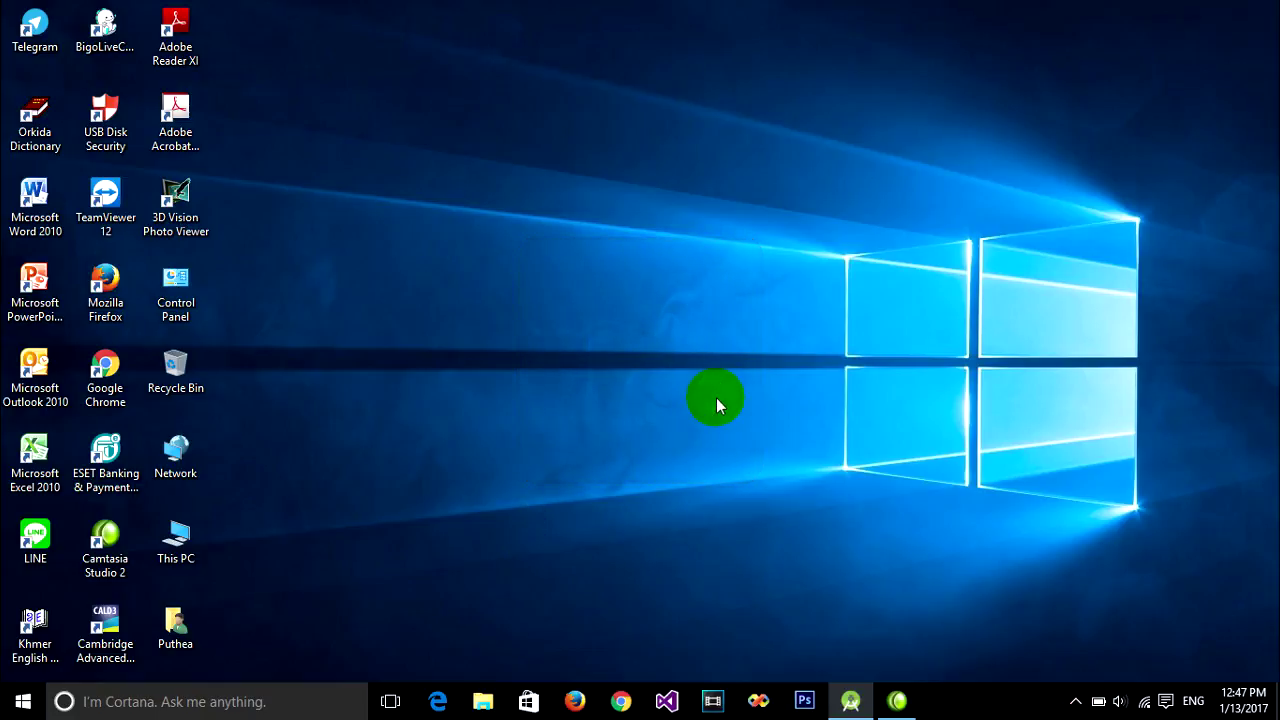
# Launch Photoshop CS6 from the Windows taskbar and wait for the empty workspace
pyautogui.click(803, 703)
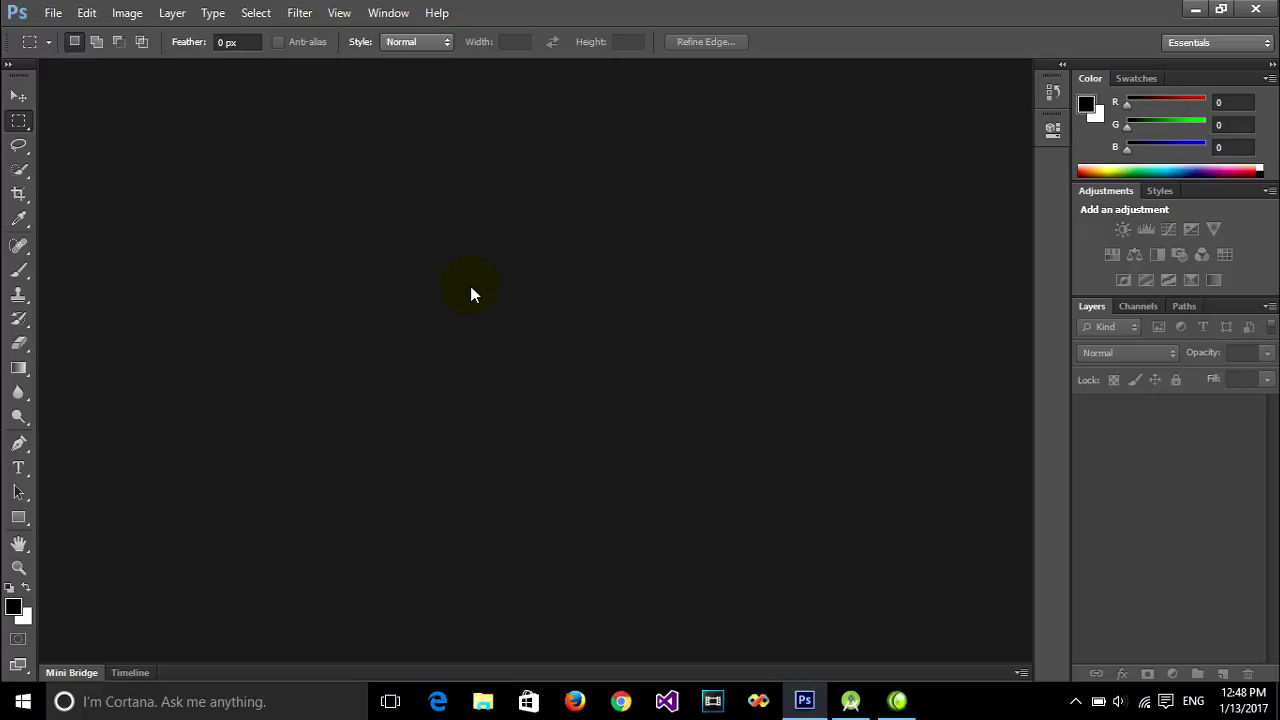
pyautogui.click(53, 13)
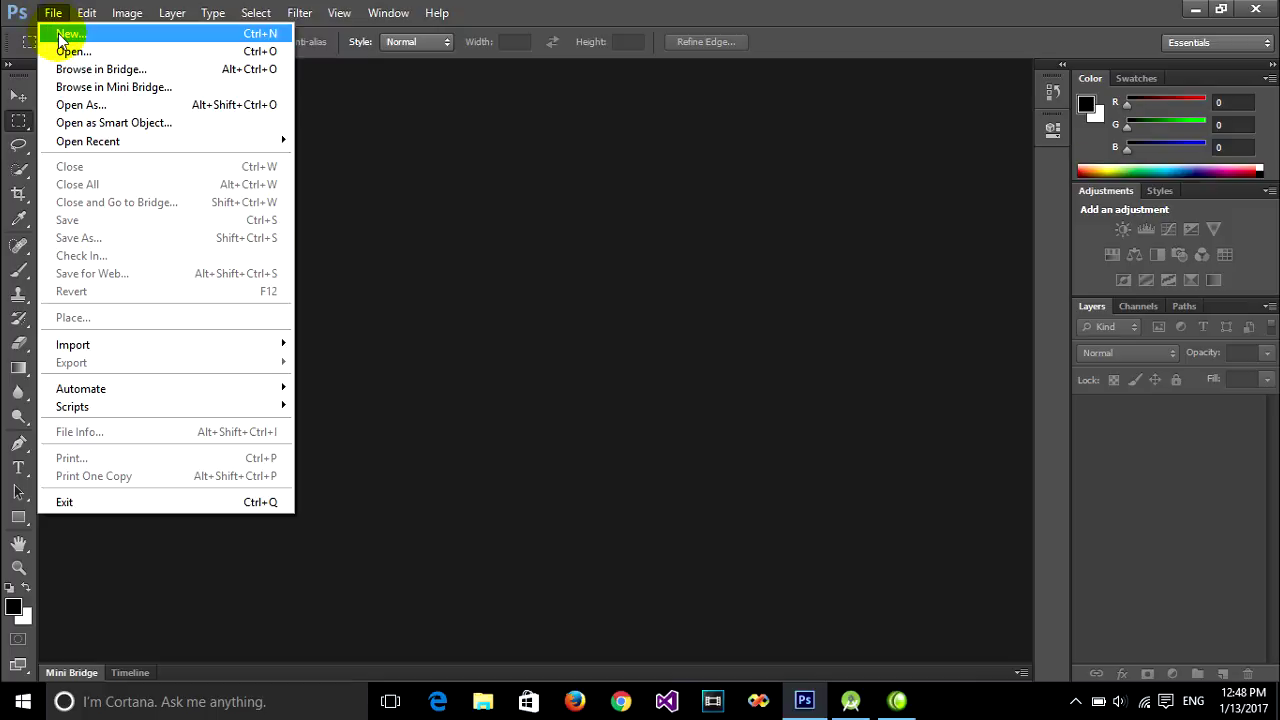
# Create a new white document, 504 × 360 px at 300 ppi
pyautogui.click(62, 35)
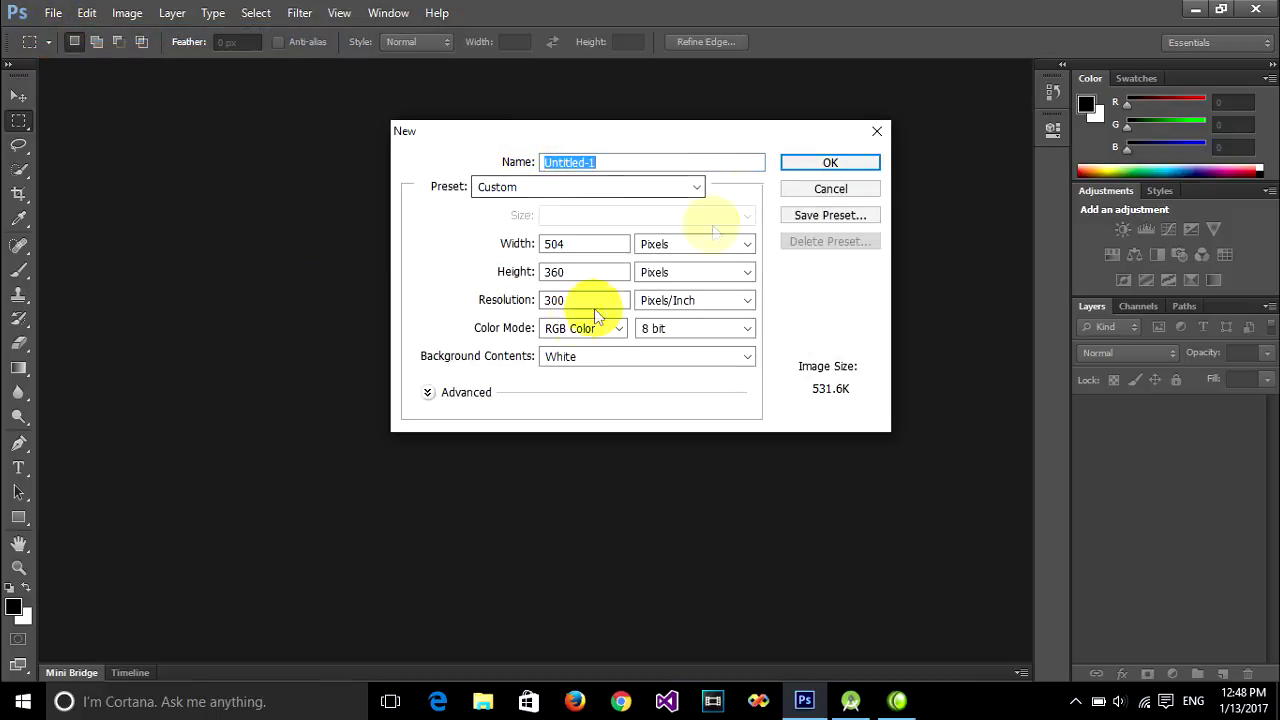
pyautogui.moveTo(491, 132); pyautogui.dragTo(413, 127)
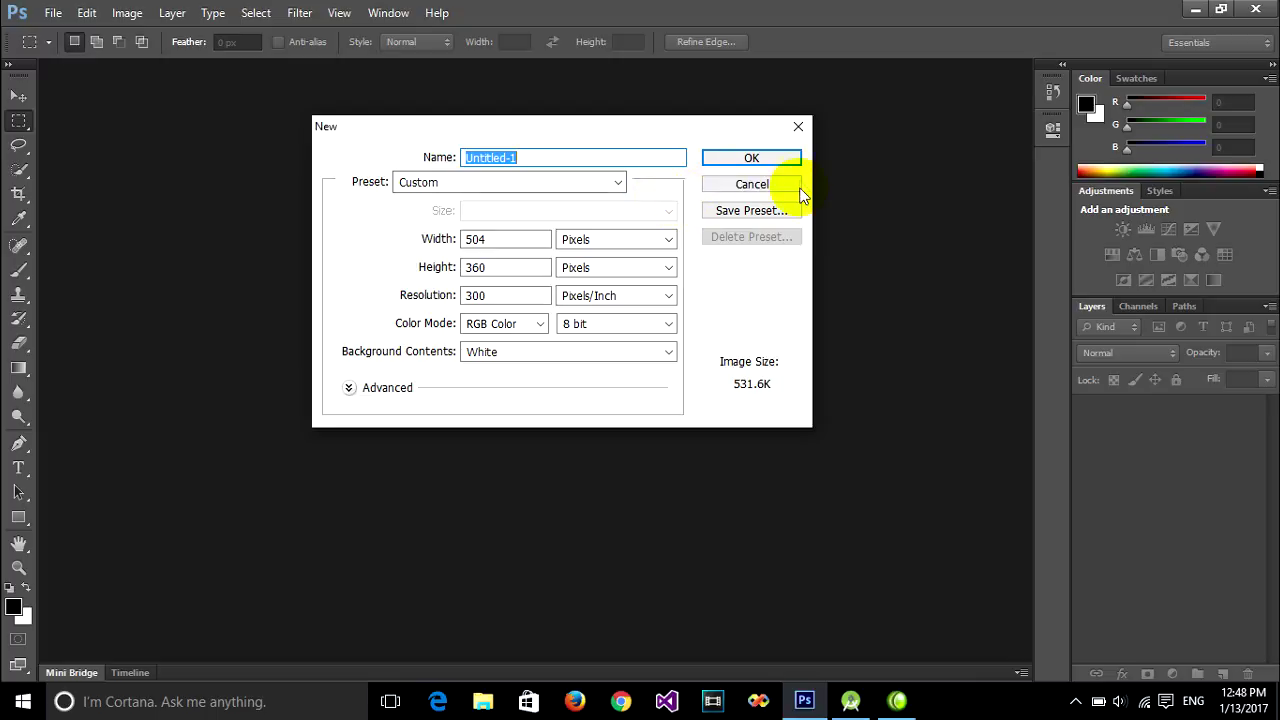
pyautogui.click(748, 160)
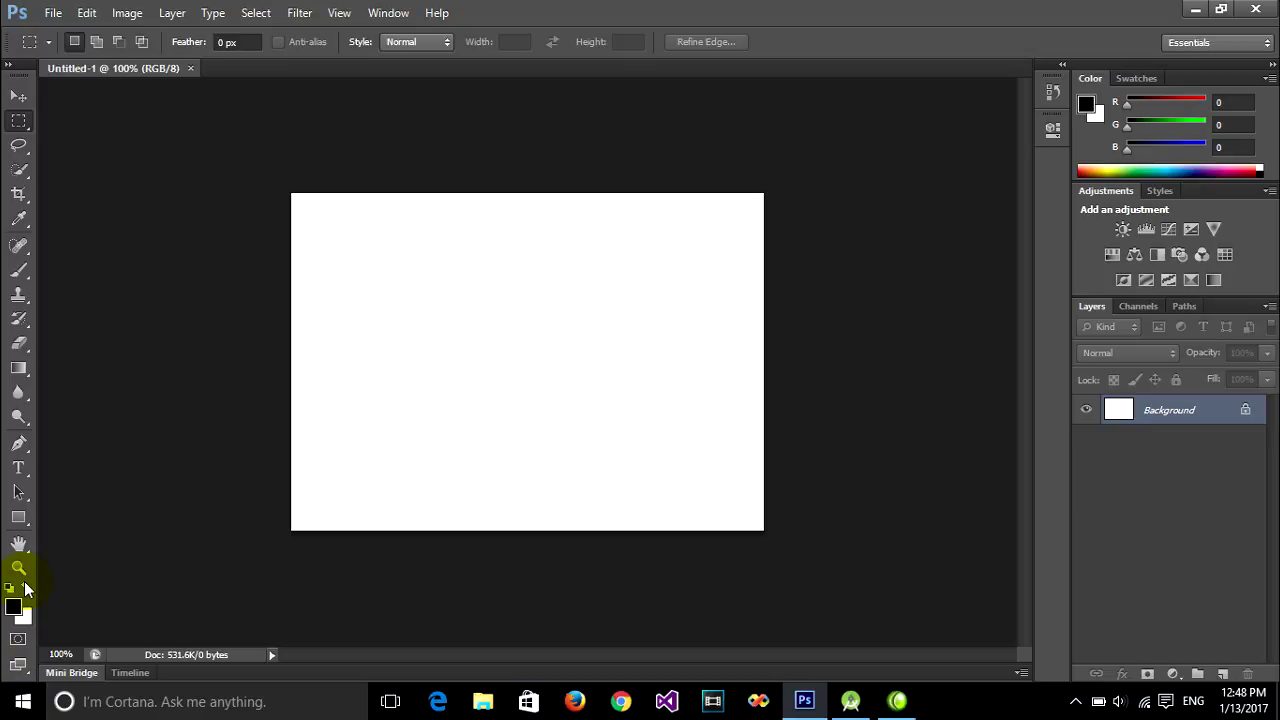
# Pick the Horizontal Type tool and hide the Android Studio installer window
pyautogui.click(9, 475)
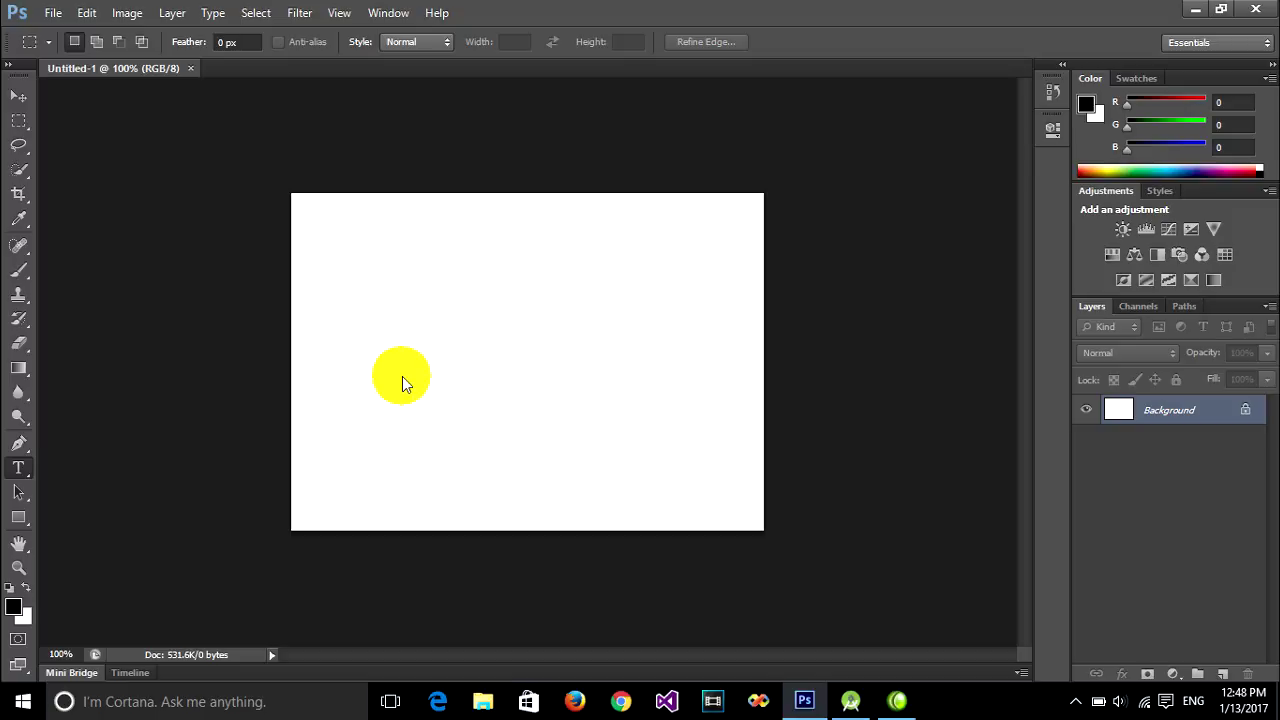
pyautogui.click(850, 700)
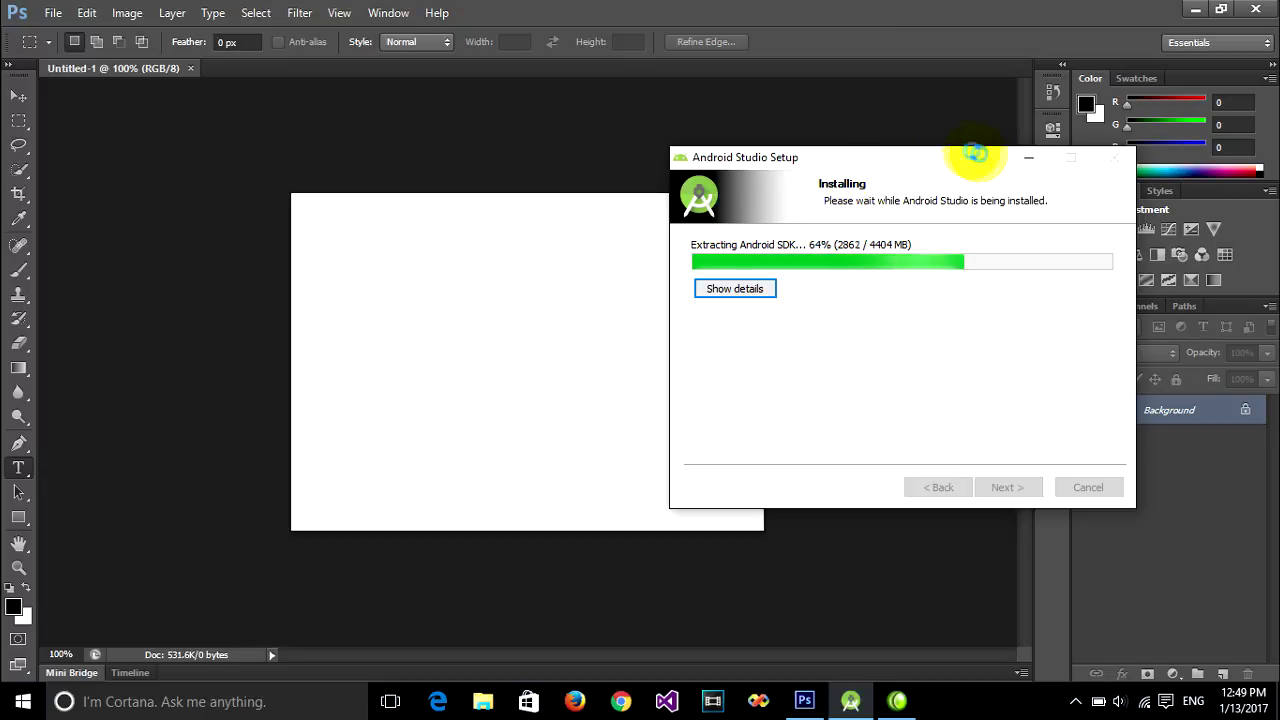
pyautogui.click(1027, 157)
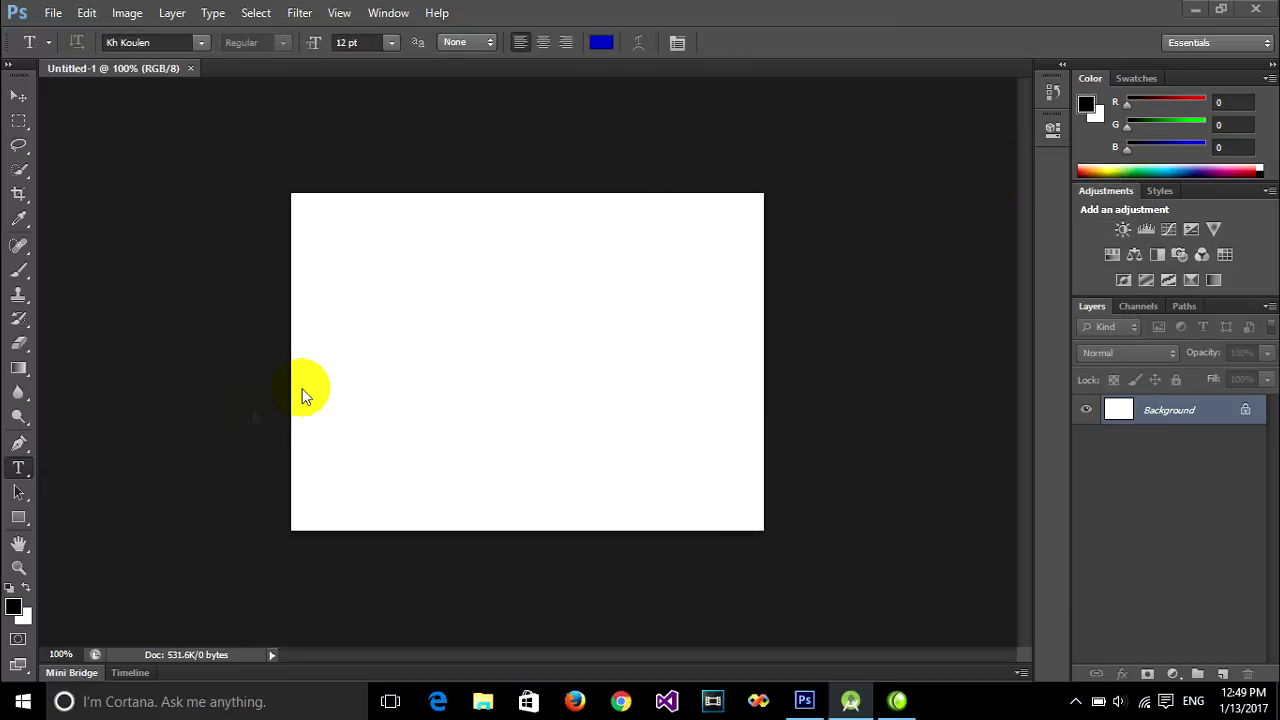
# Type the Khmer phrase ខ្កតម៉យួនីកូដ left of centre and inspect its opening glyphs
pyautogui.click(376, 340)
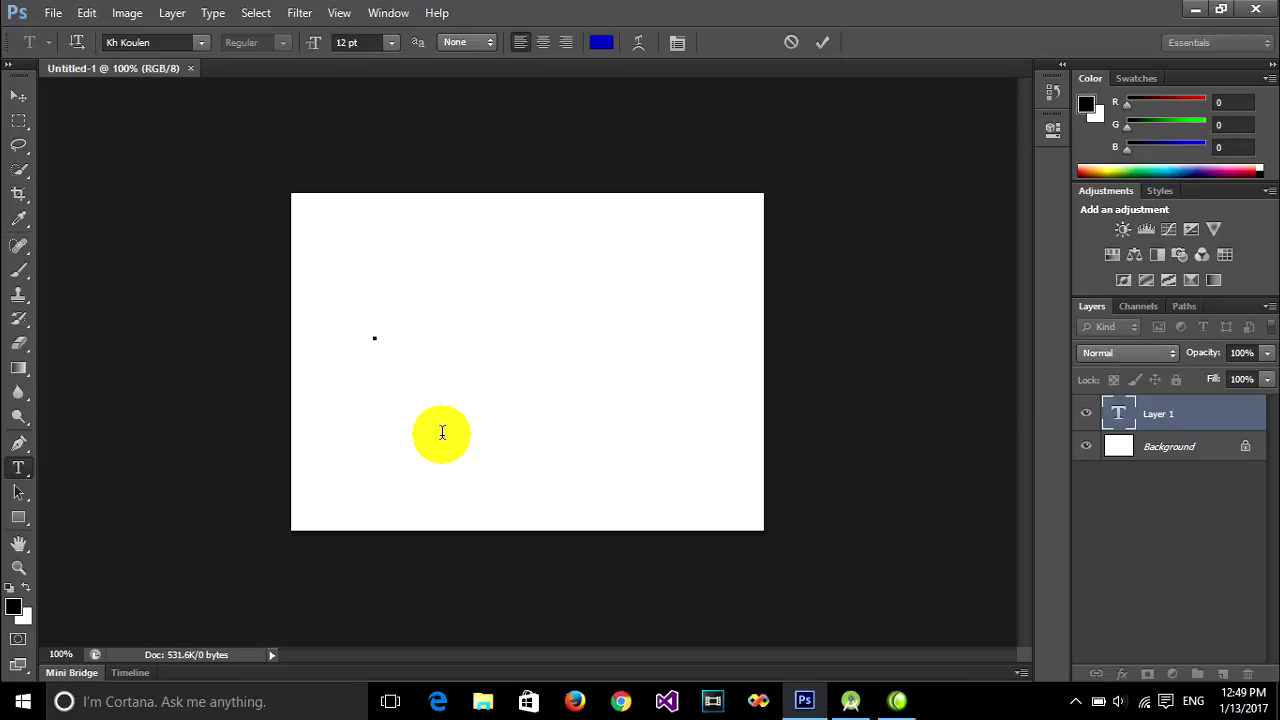
pyautogui.write('ខ្ក')
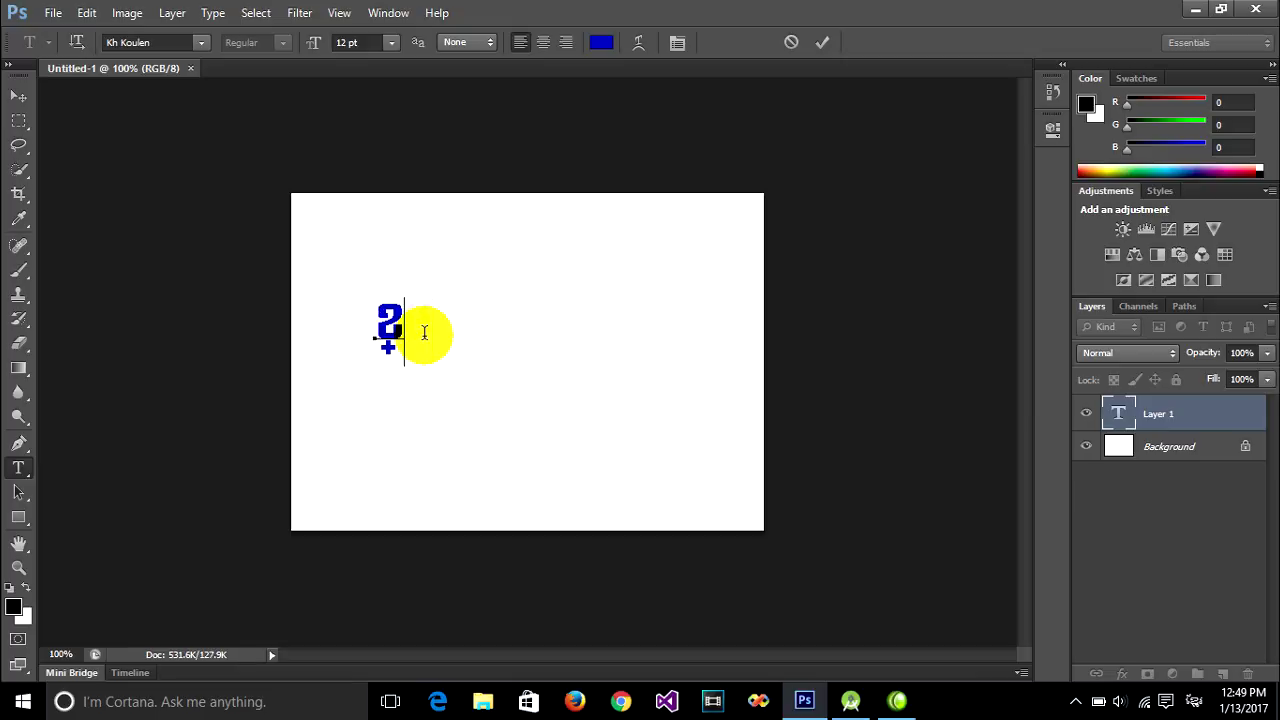
pyautogui.write('ត')
pyautogui.write('ម៉')
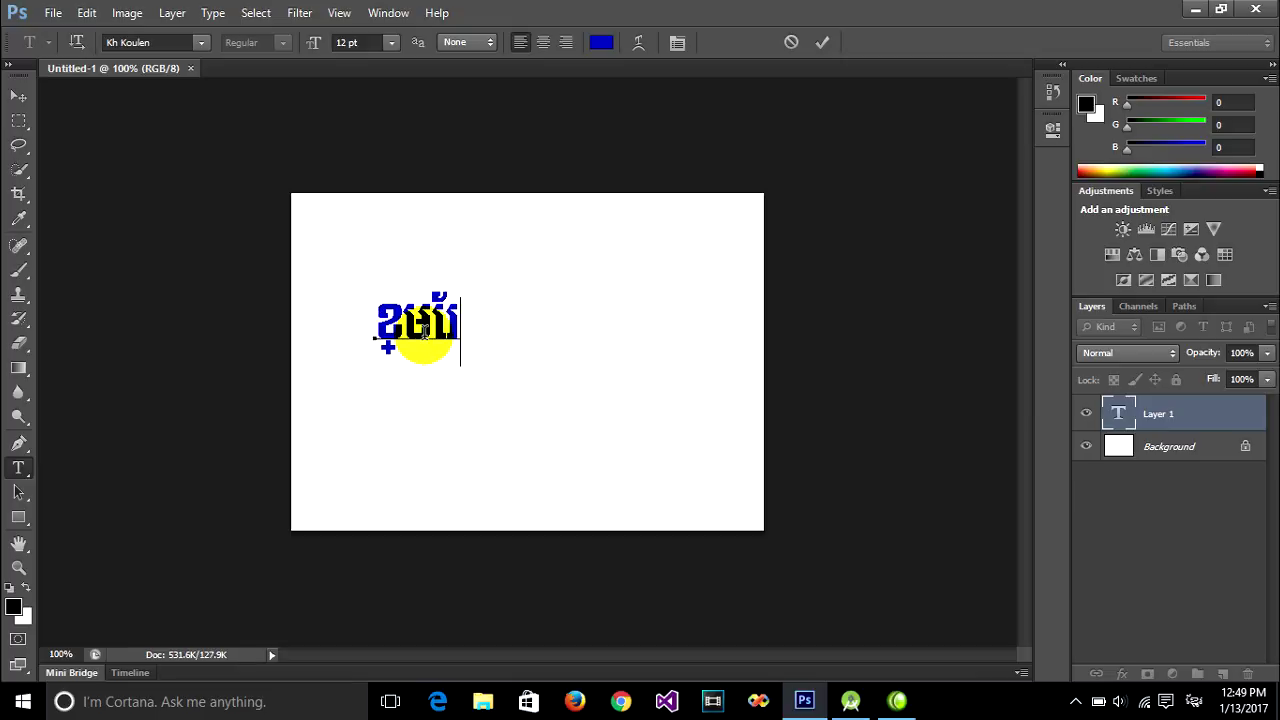
pyautogui.write('យួនី')
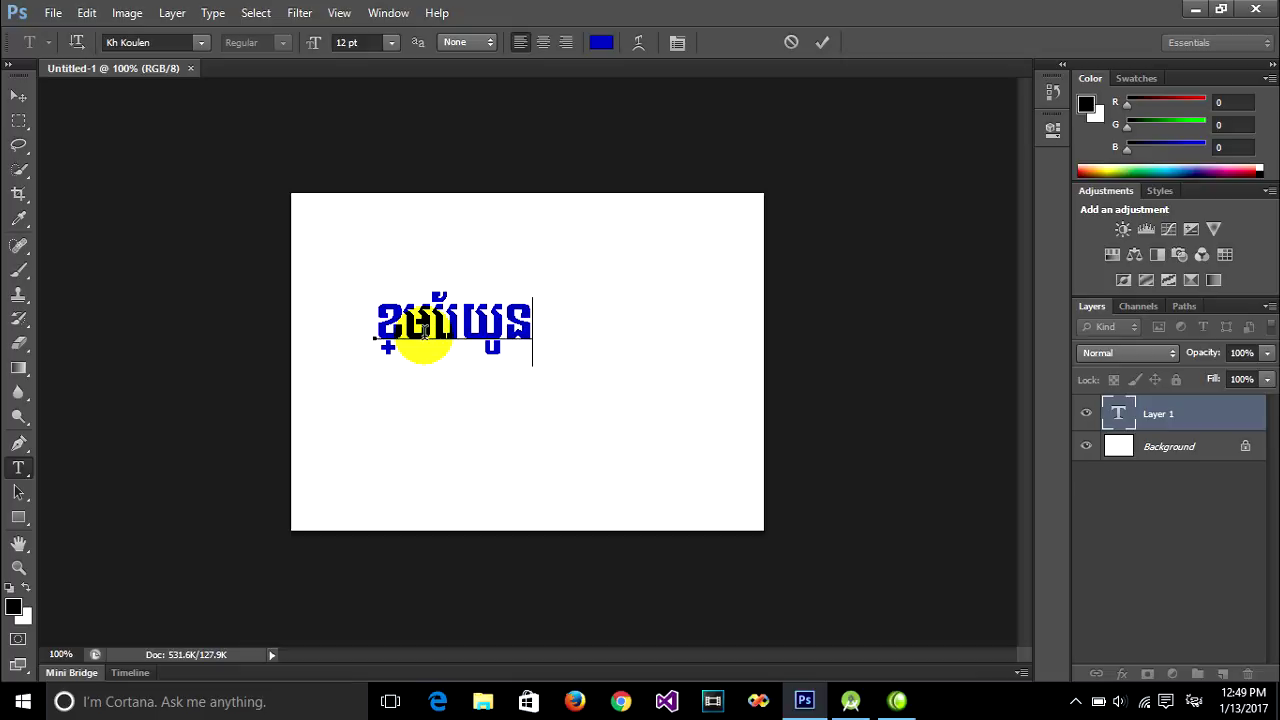
pyautogui.write('កូ')
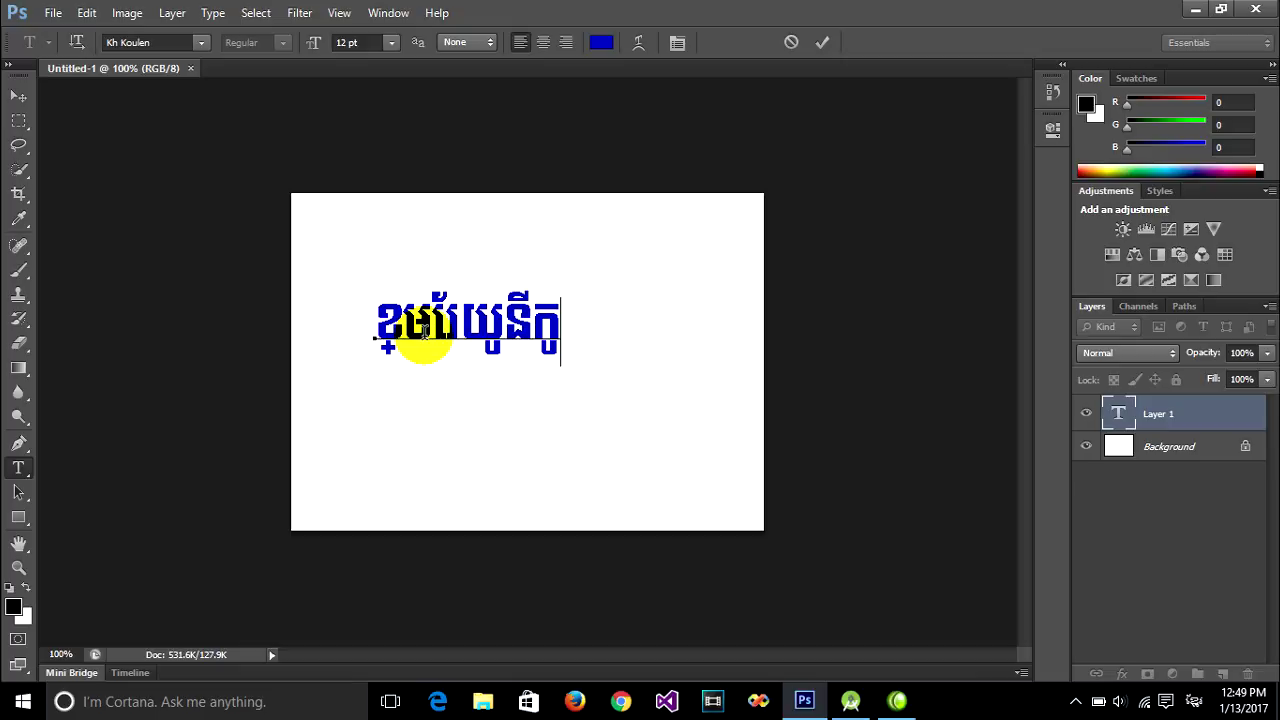
pyautogui.write('ដ')
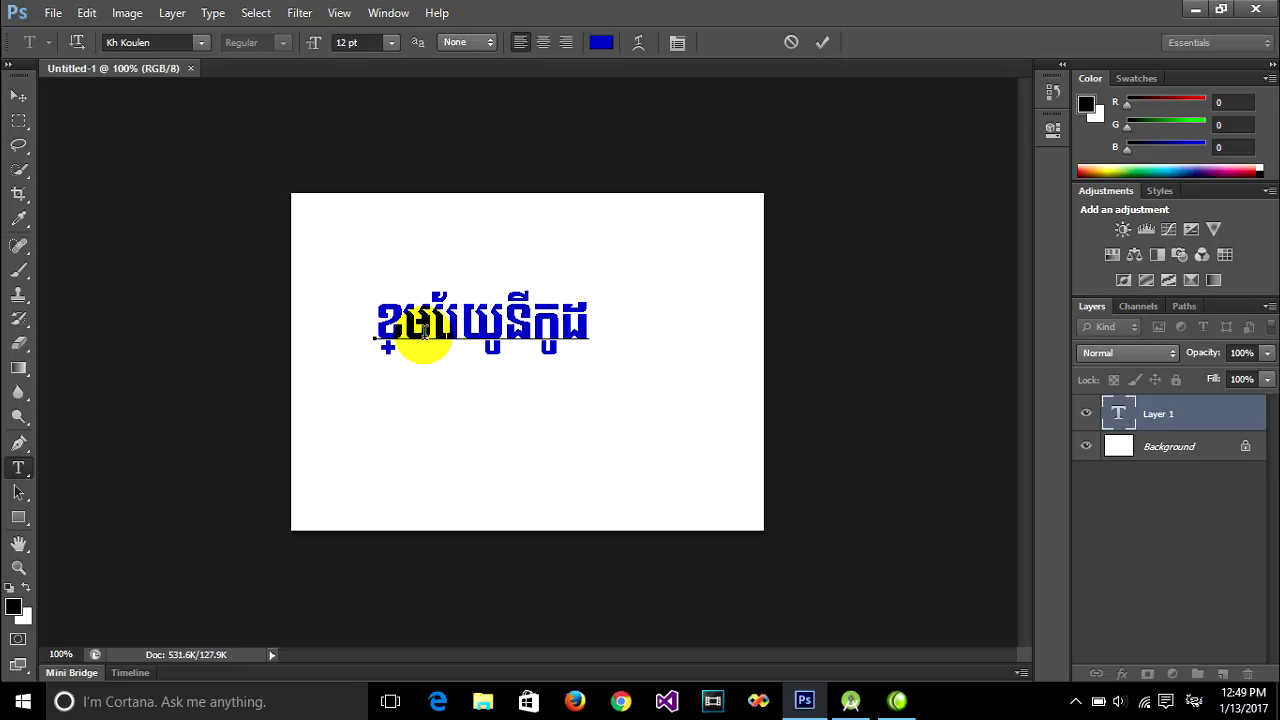
pyautogui.moveTo(378, 345); pyautogui.dragTo(588, 320)
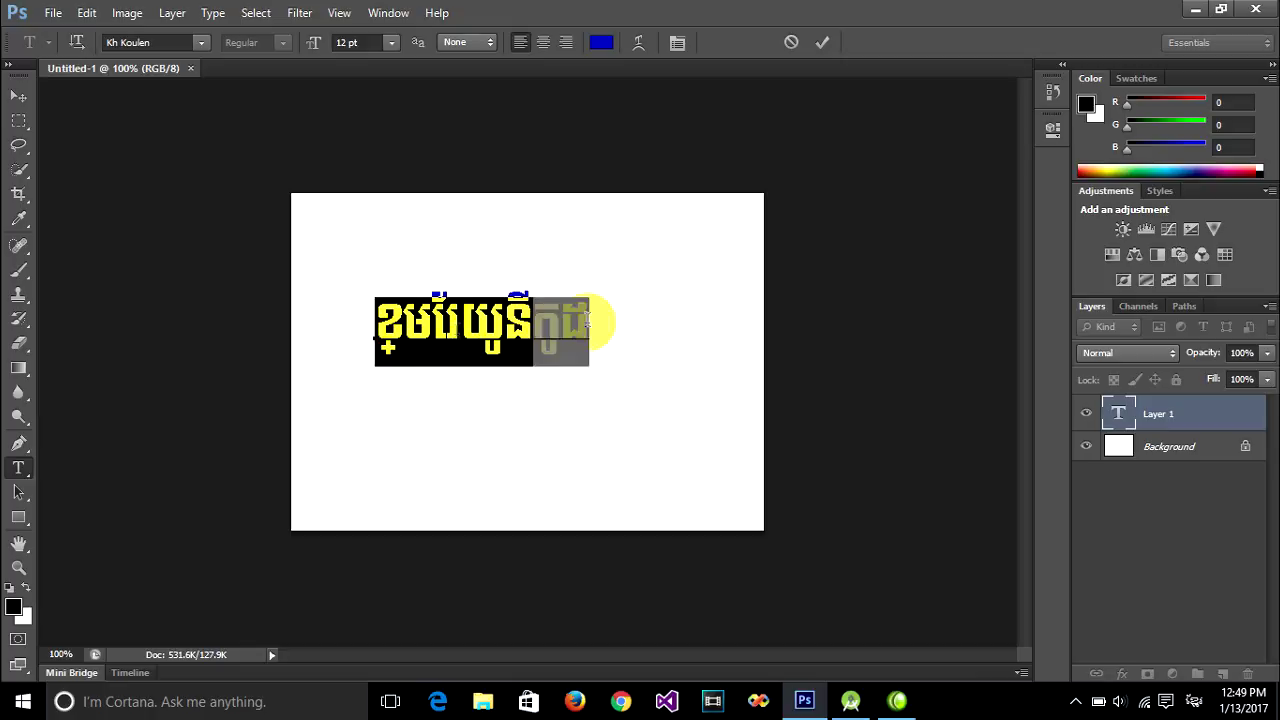
pyautogui.moveTo(376, 340); pyautogui.dragTo(443, 325)
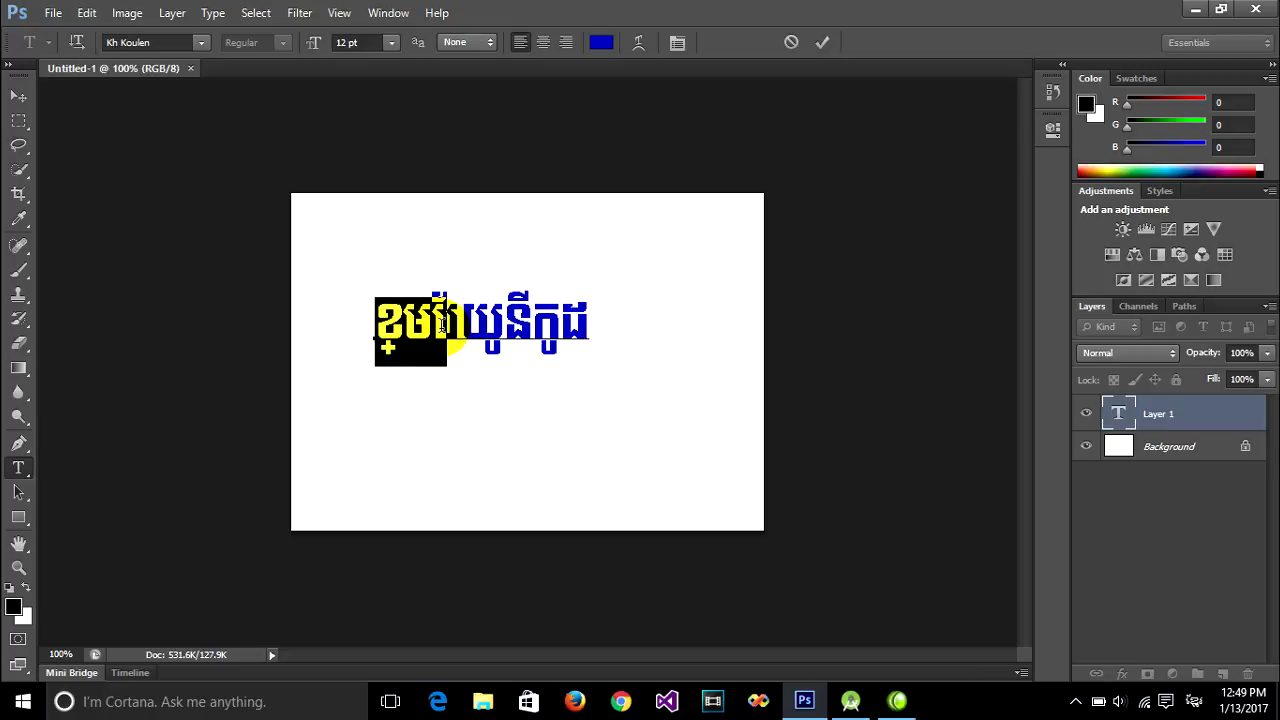
pyautogui.moveTo(443, 325); pyautogui.dragTo(437, 332)
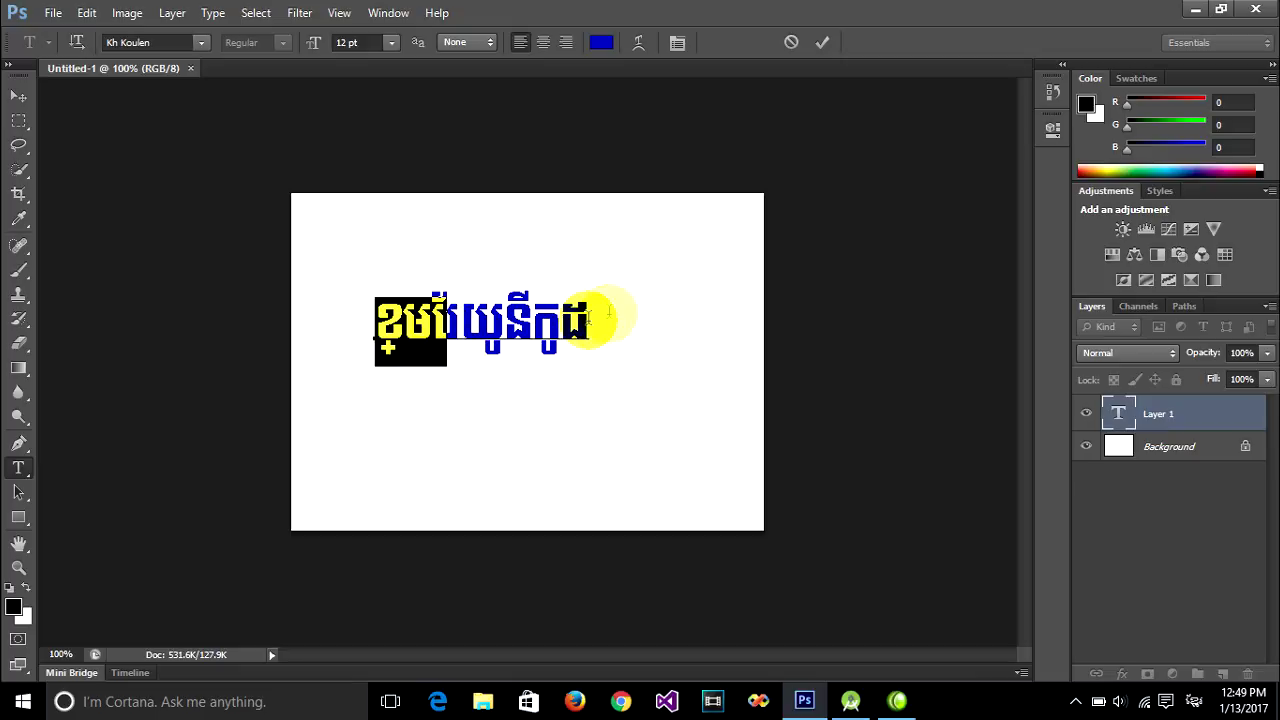
pyautogui.click(588, 322)
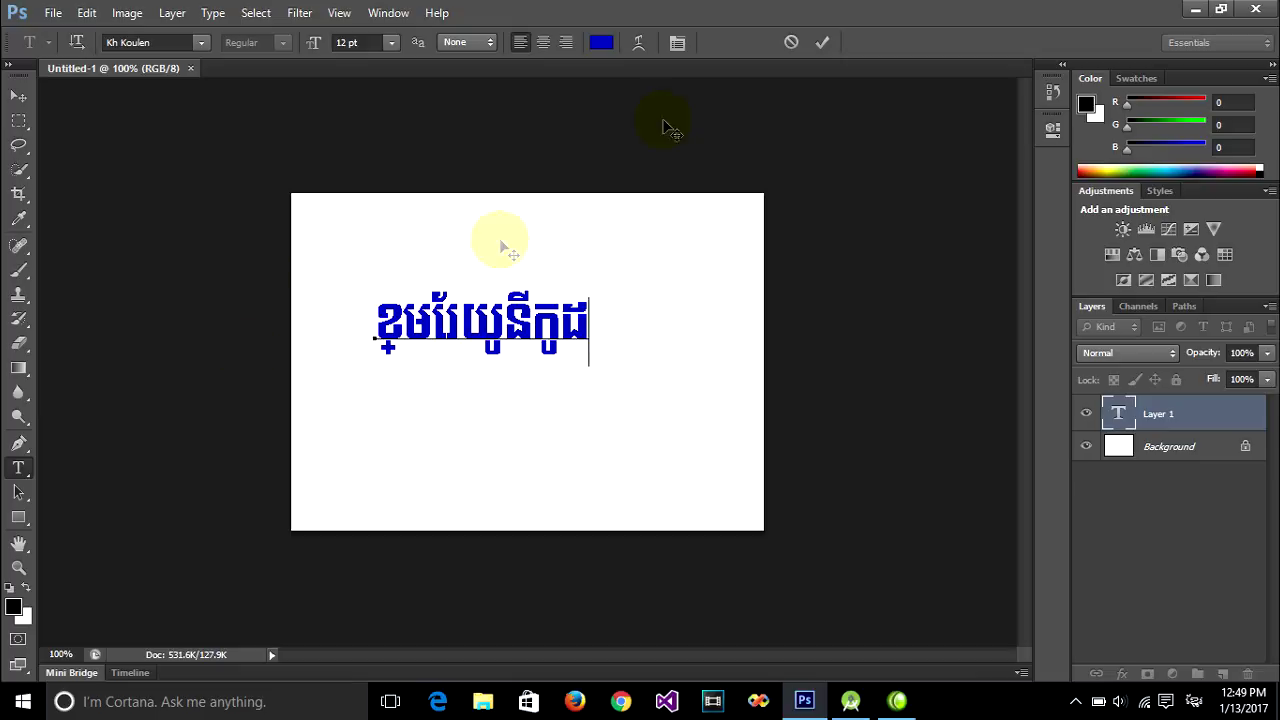
# Commit the Khmer text line after briefly opening the Edit menu
pyautogui.click(86, 14)
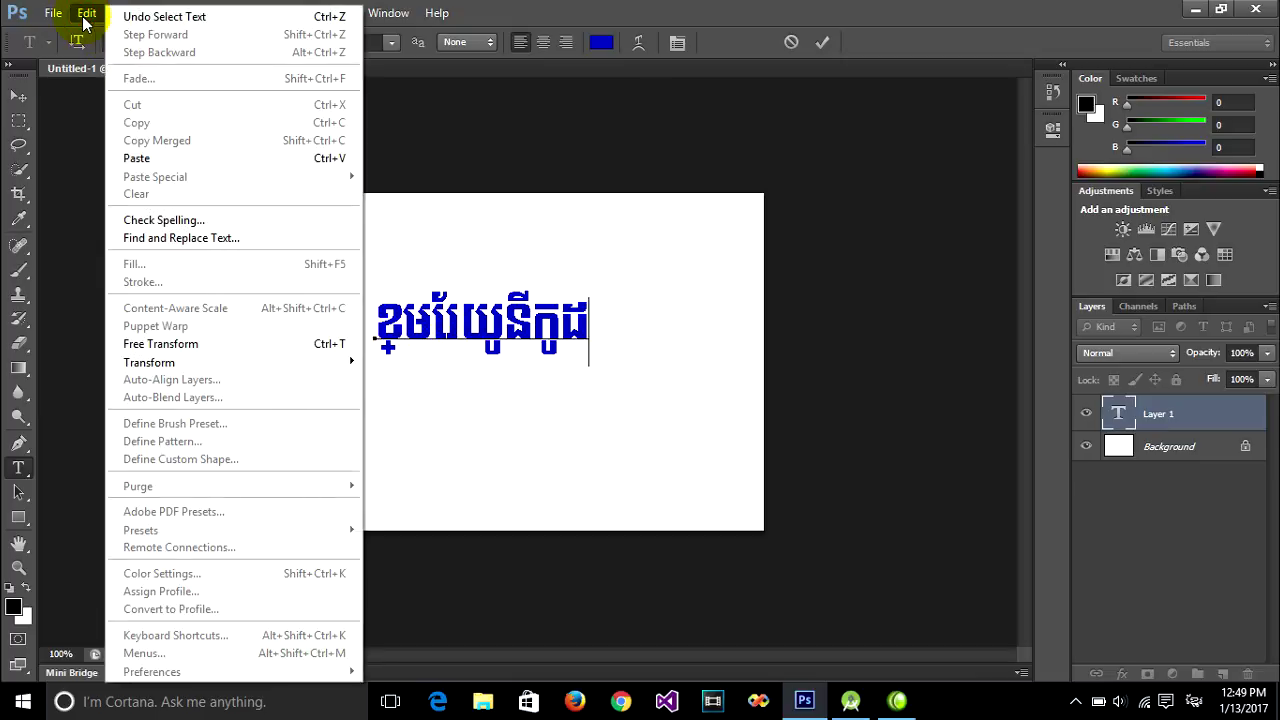
pyautogui.click(84, 108)
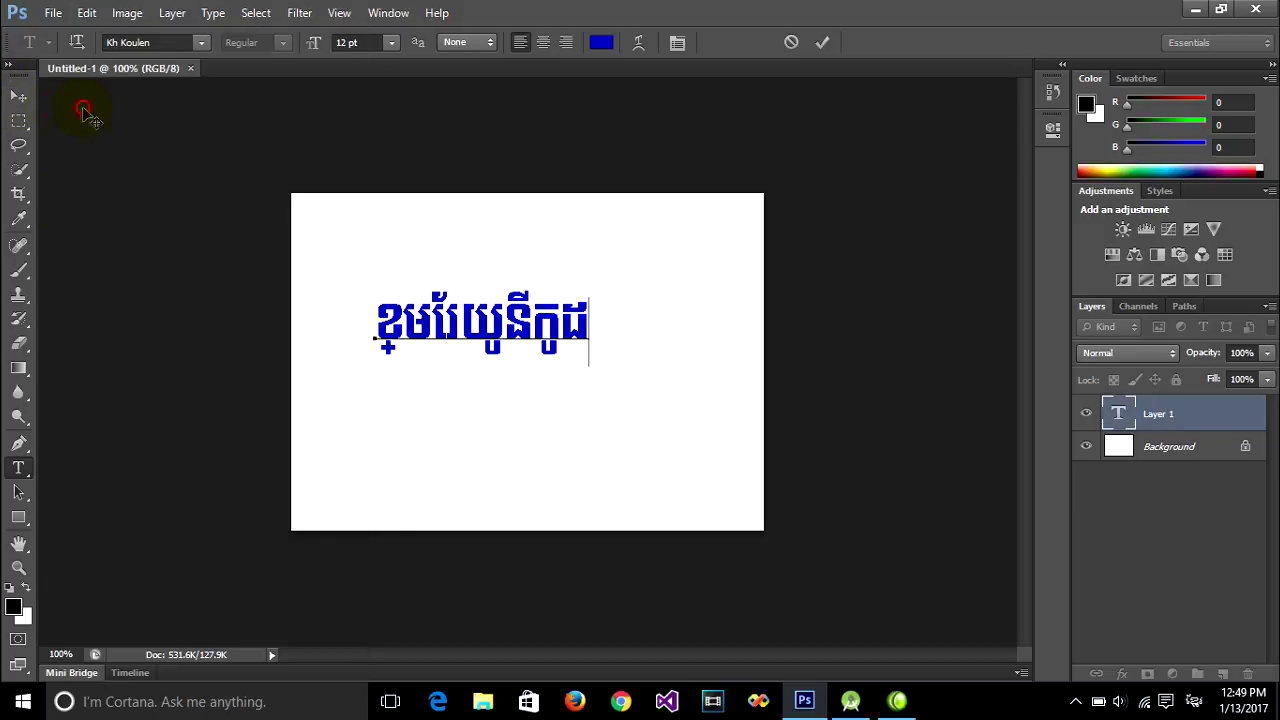
pyautogui.click(18, 96)
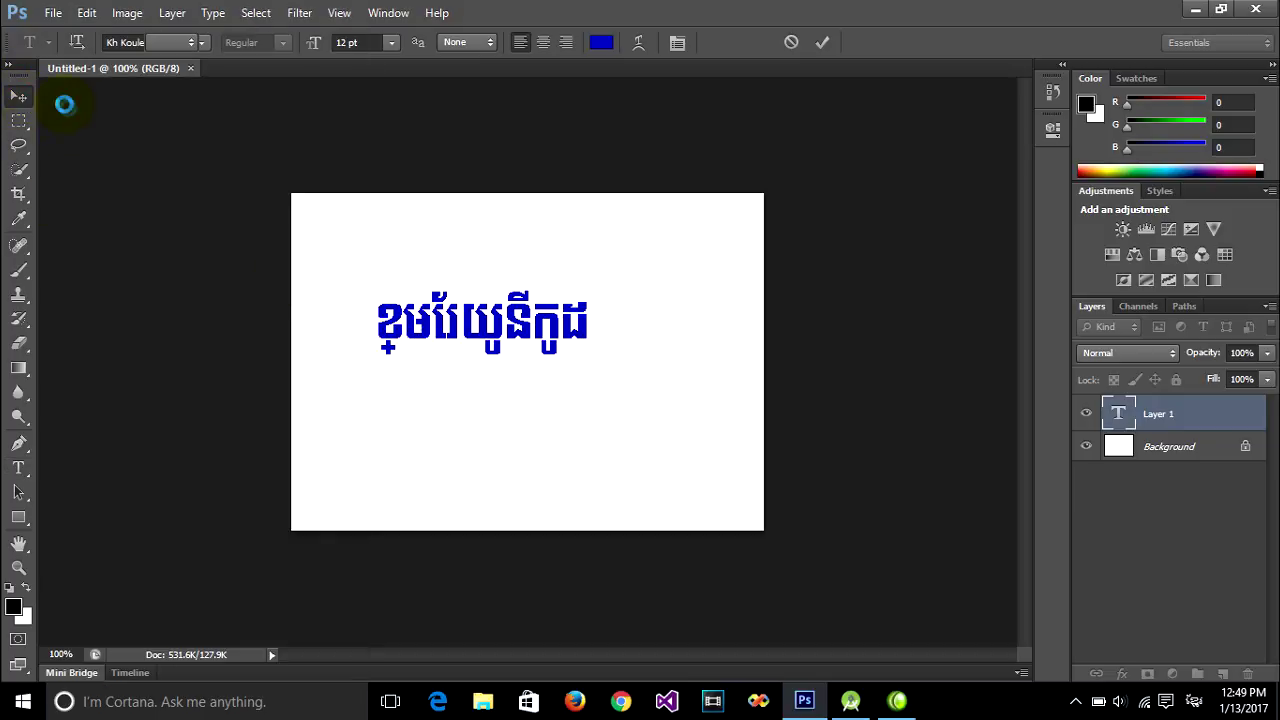
# Switch the Type preferences text engine to Middle Eastern and confirm
pyautogui.click(85, 13)
pyautogui.moveTo(152, 671)
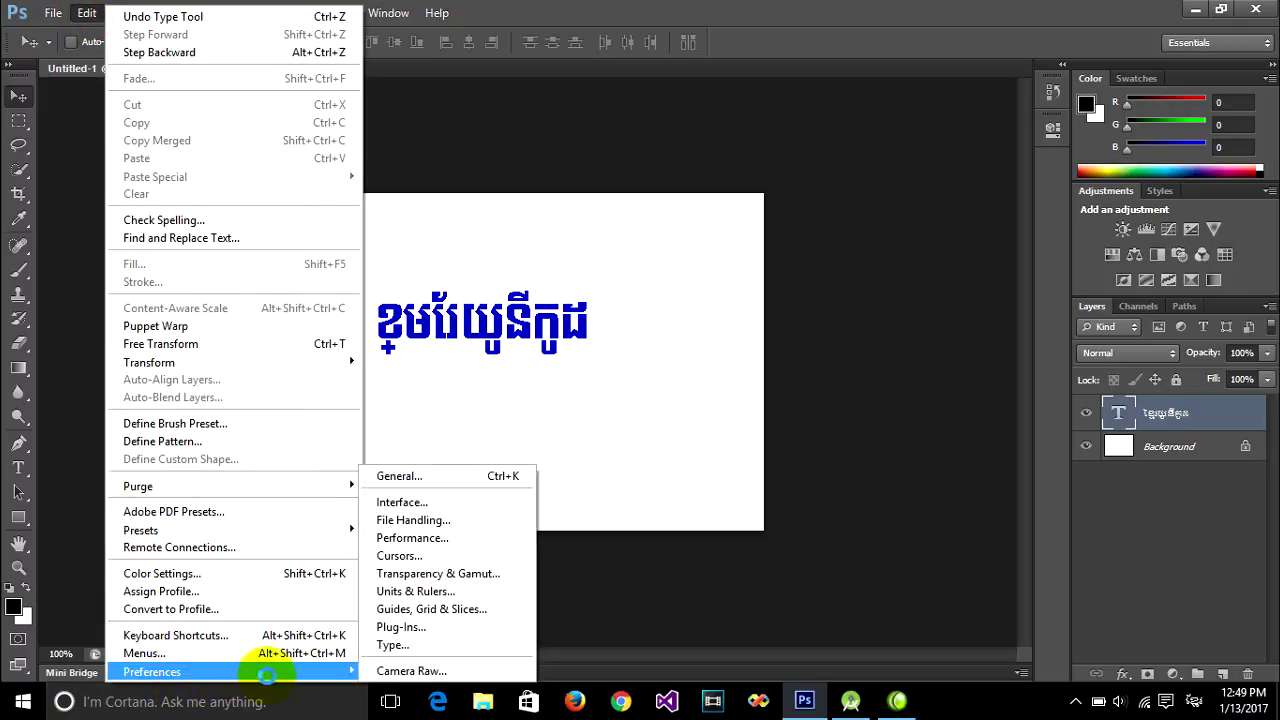
pyautogui.click(435, 643)
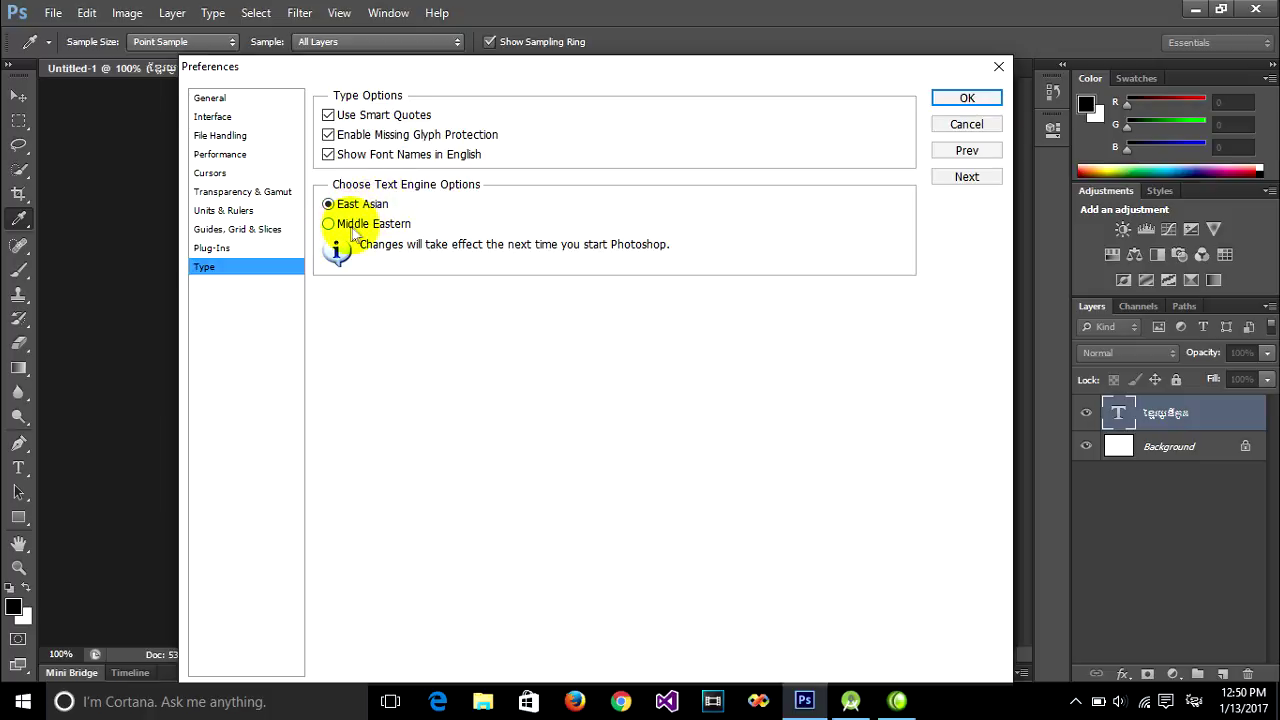
pyautogui.click(329, 224)
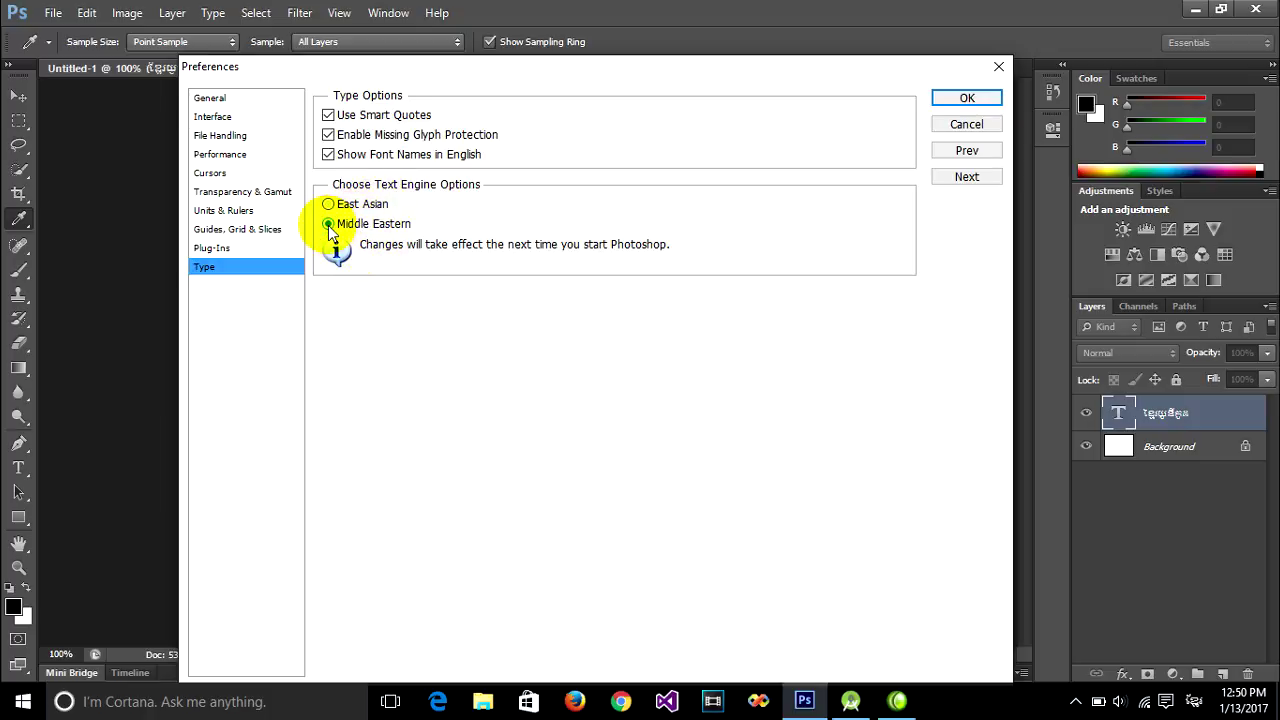
pyautogui.click(962, 98)
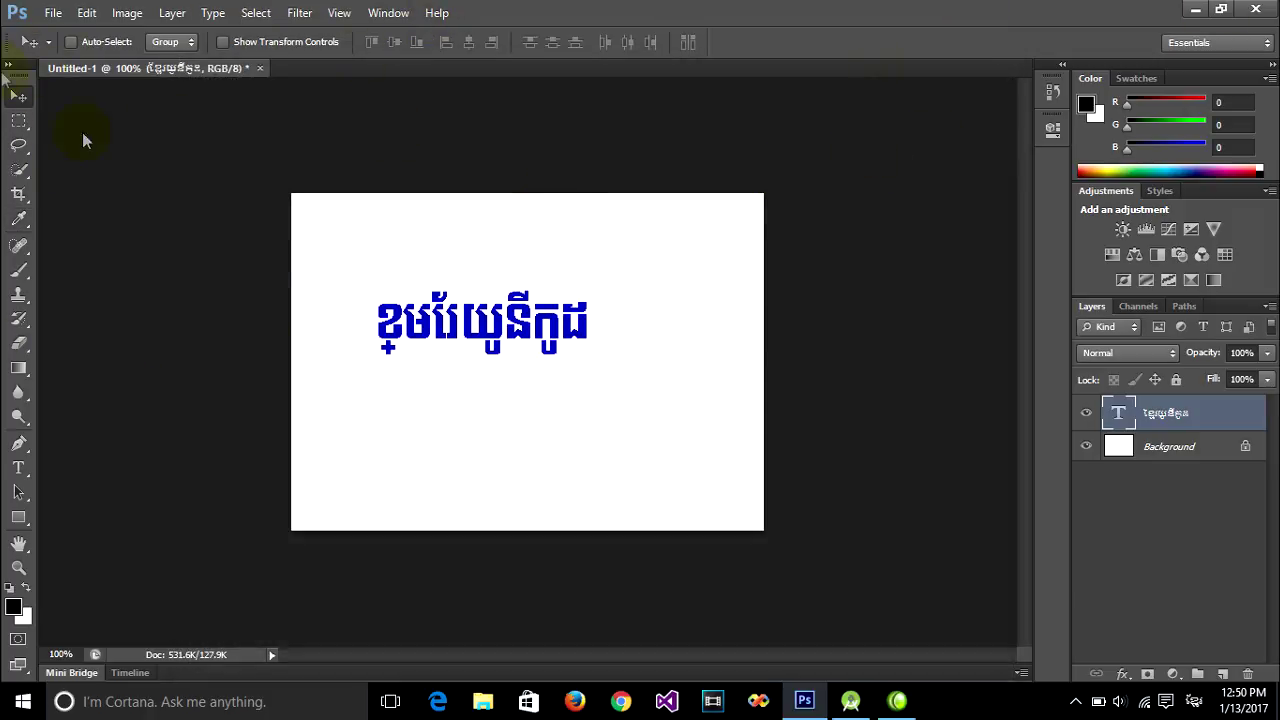
# Quit Photoshop without saving the untitled document
pyautogui.click(52, 12)
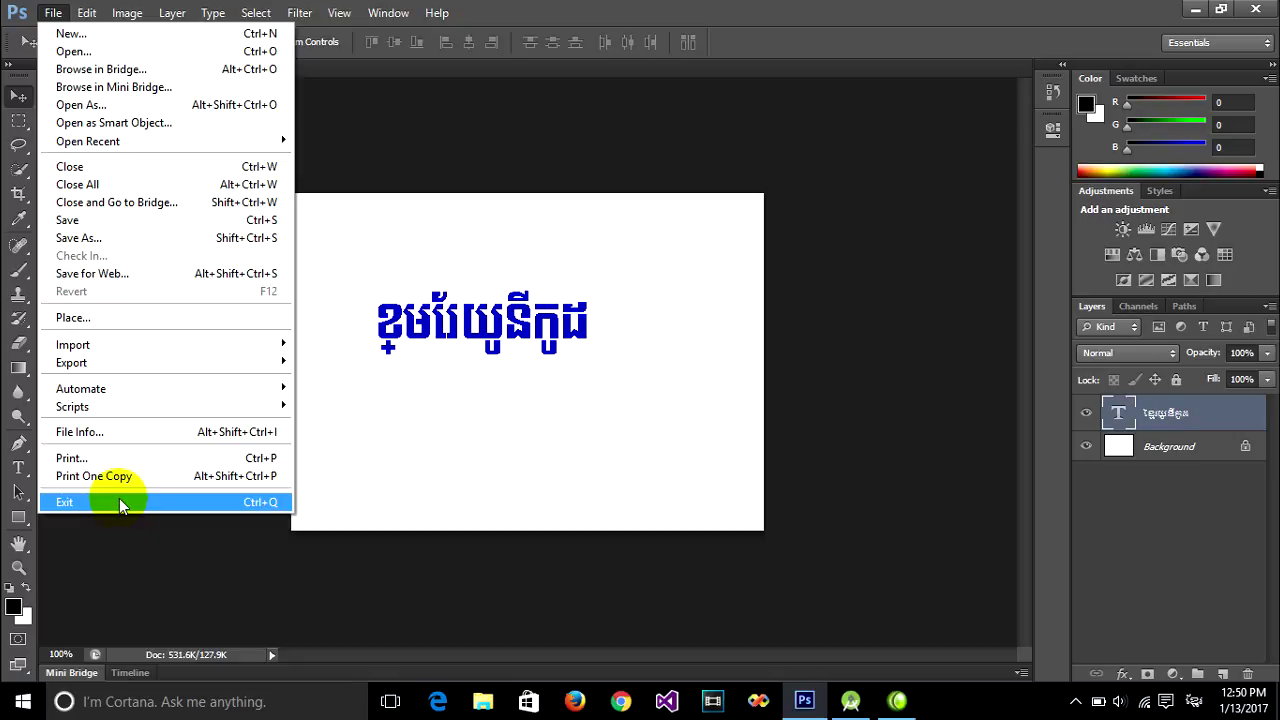
pyautogui.click(119, 500)
pyautogui.click(636, 285)
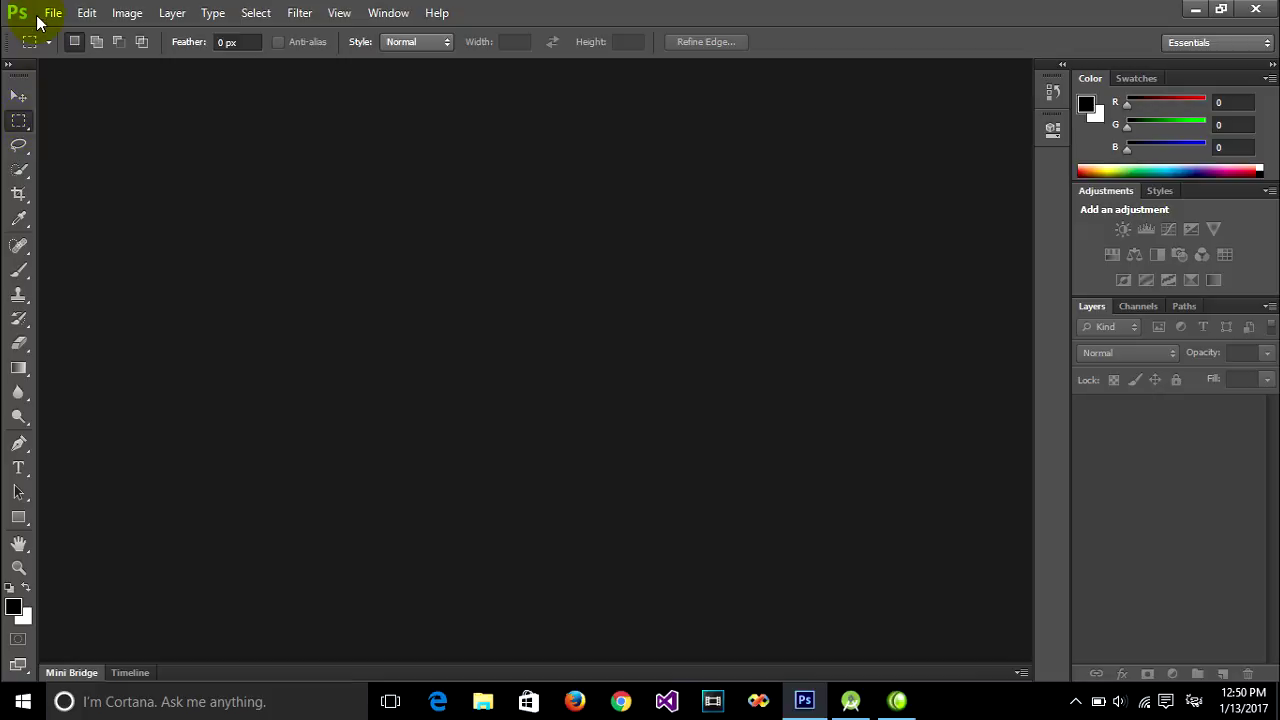
# After relaunching, create a new 504 × 360 px white document with Ctrl+N
pyautogui.hotkey('ctrl', 'n')
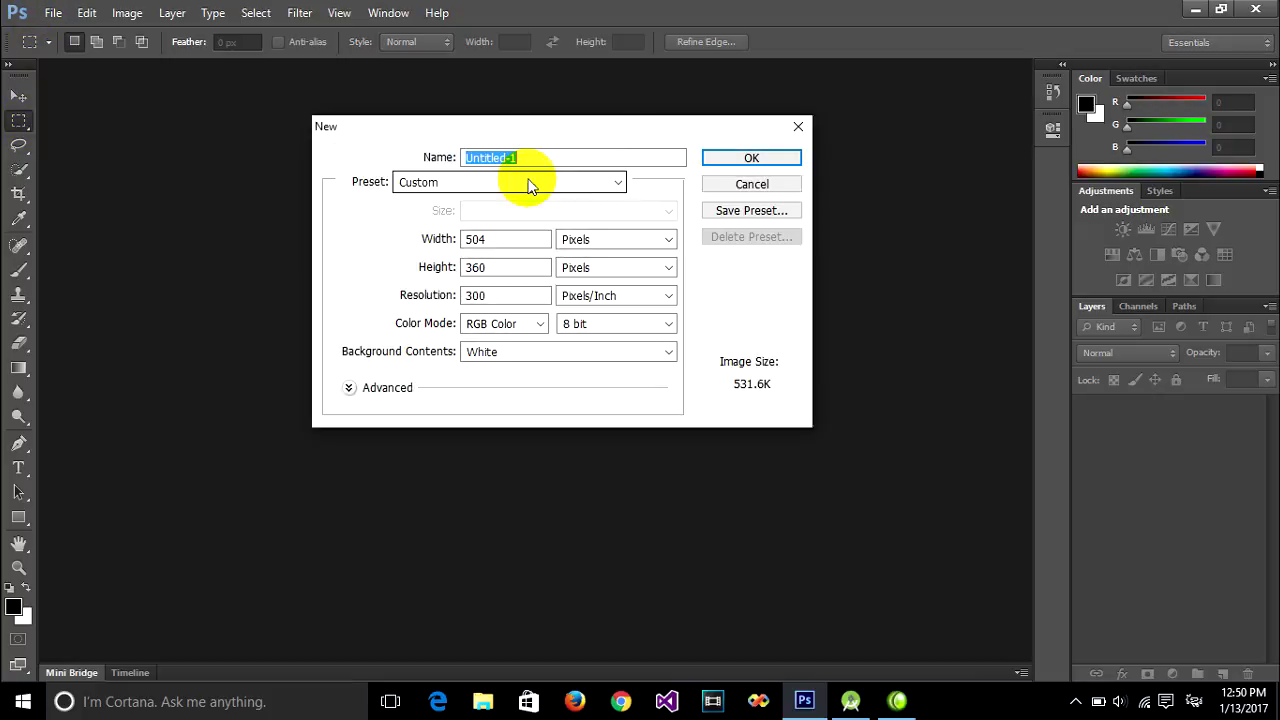
pyautogui.click(742, 160)
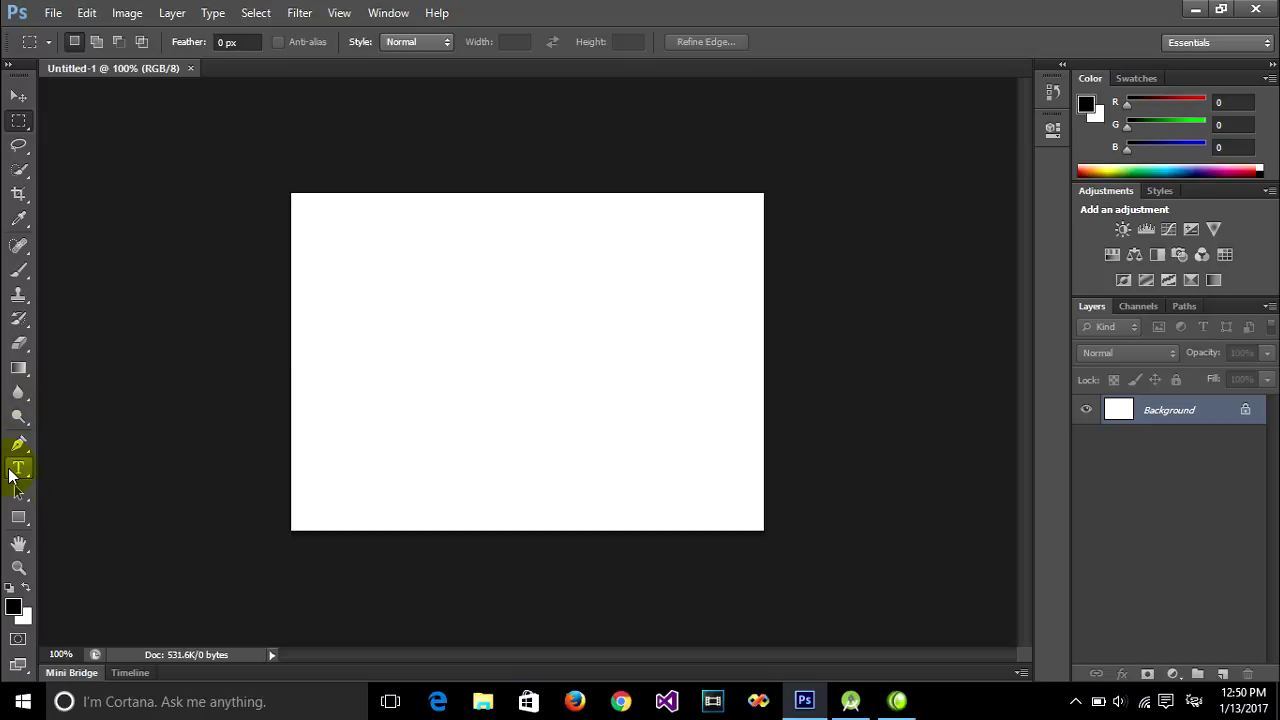
pyautogui.click(12, 470)
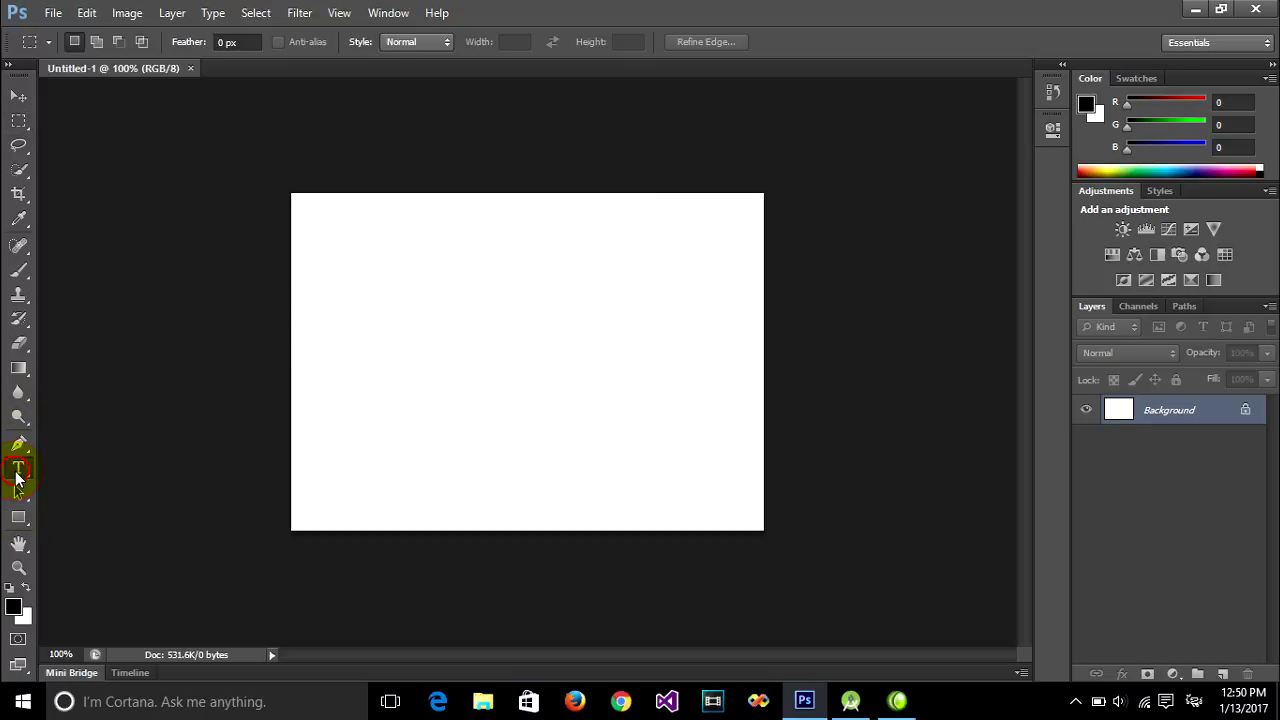
# Type the Khmer word 2មែរយូនី កូដ on the canvas in blue 12 pt Kh Koulen
pyautogui.click(392, 325)
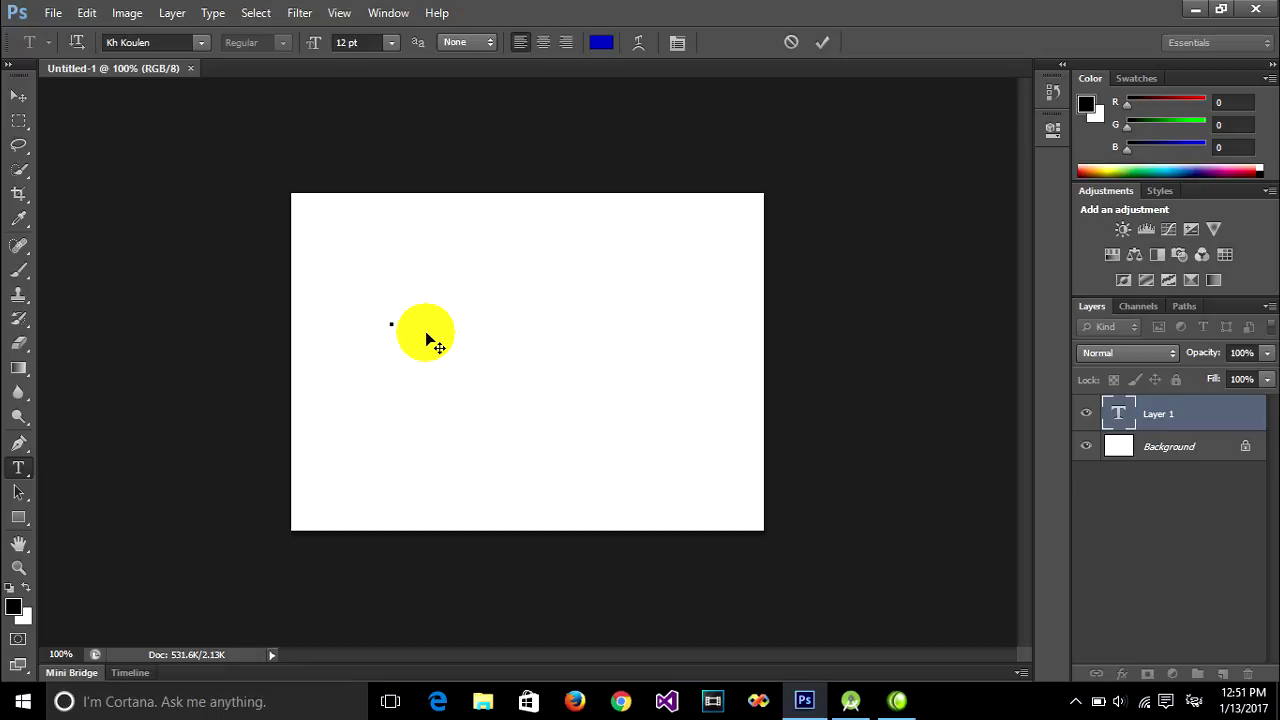
pyautogui.write('2')
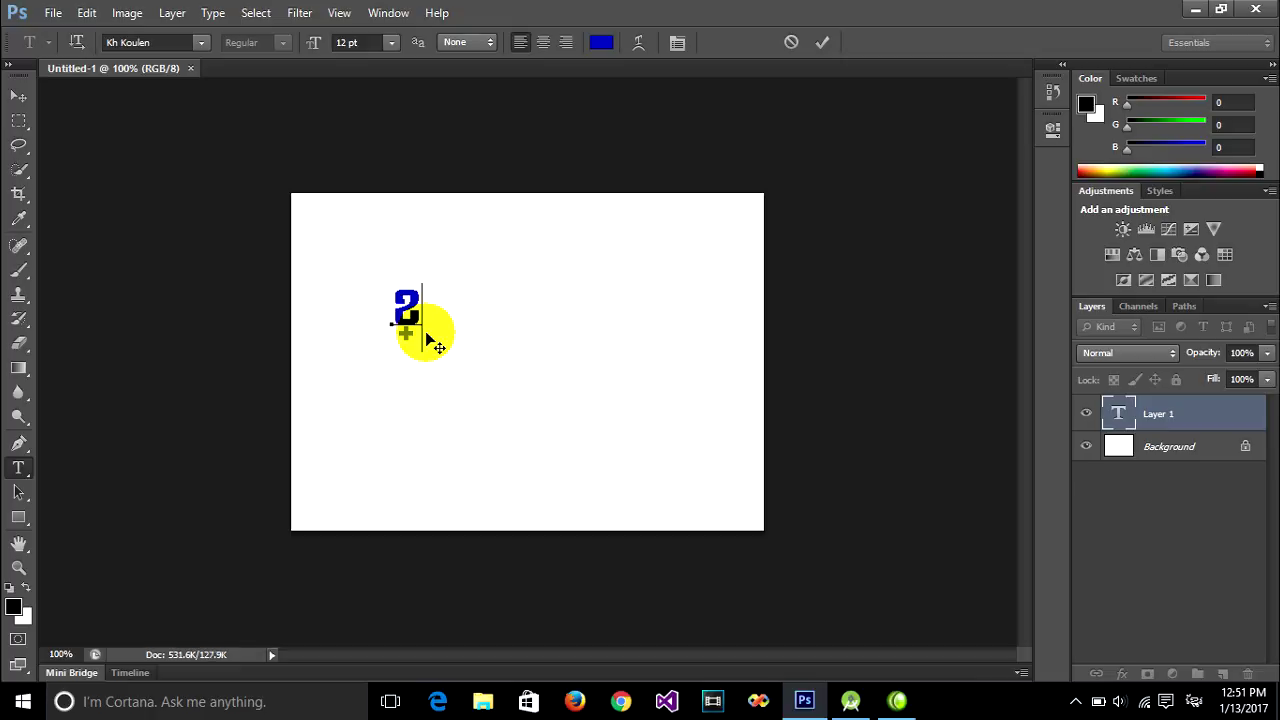
pyautogui.write('មែរ')
pyautogui.write('យូនី ')
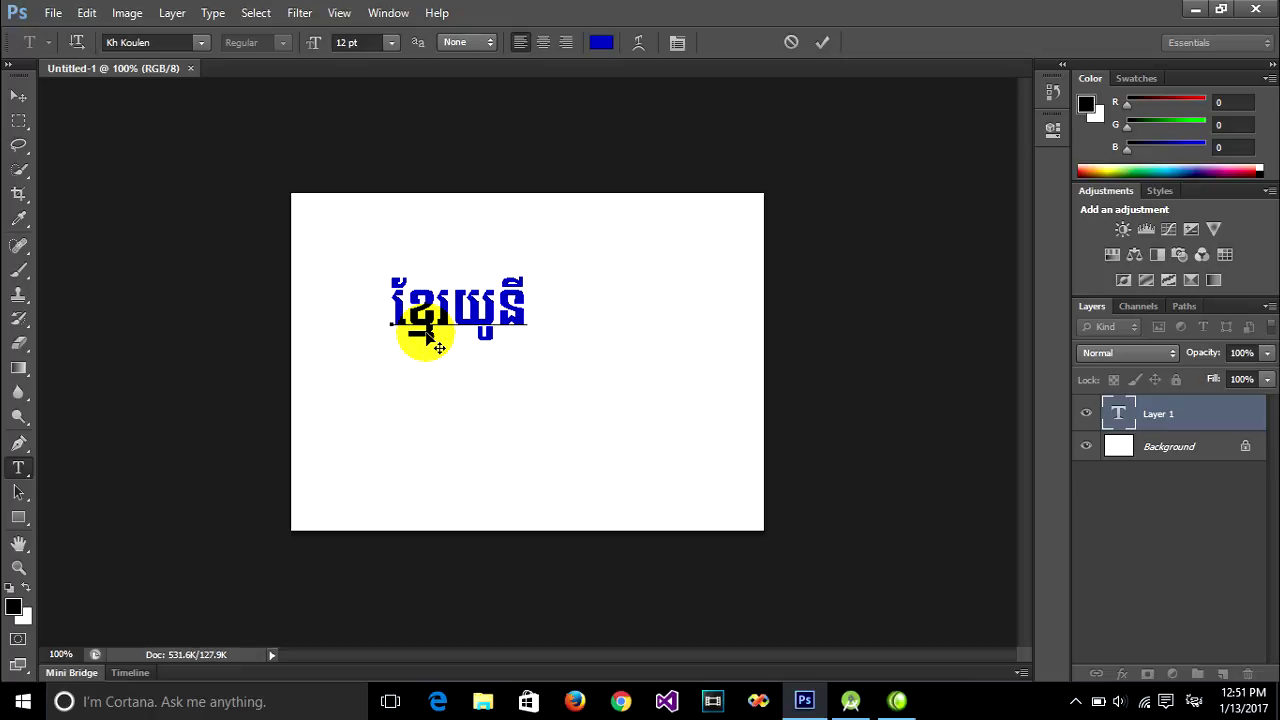
pyautogui.write('កូដ')
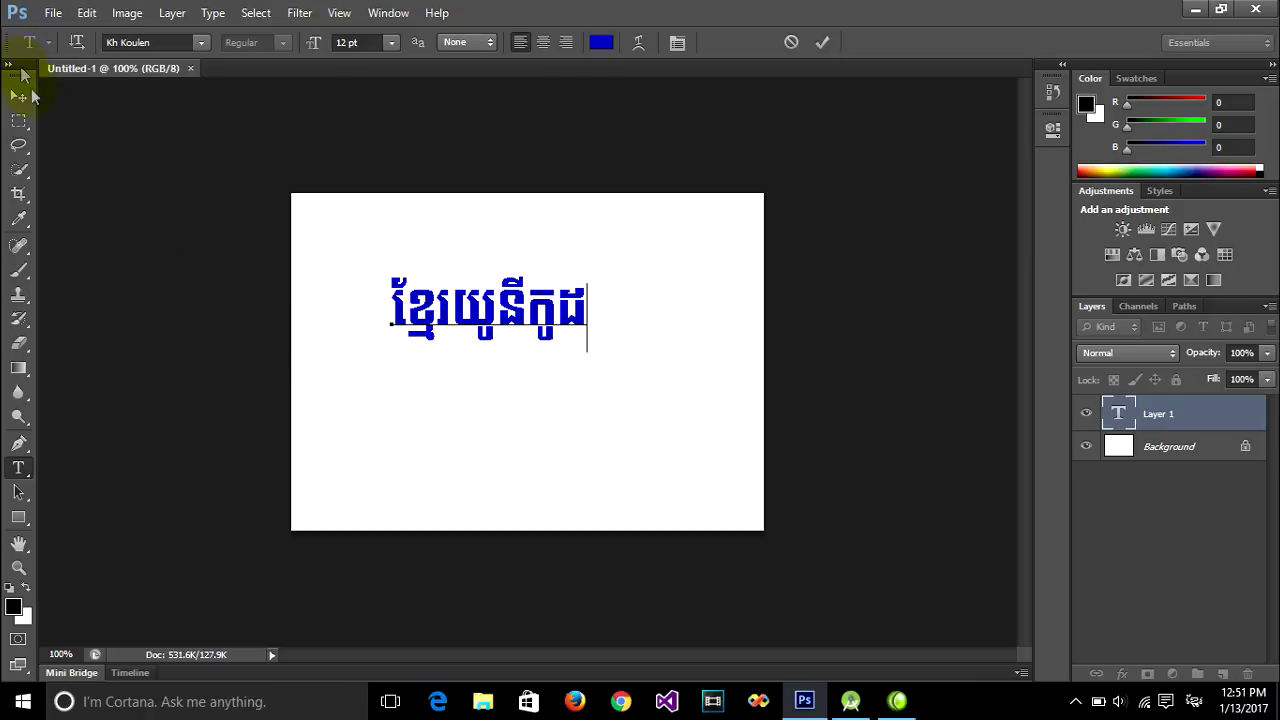
# Commit the Khmer text and drag it slightly right and higher on the canvas
pyautogui.click(19, 95)
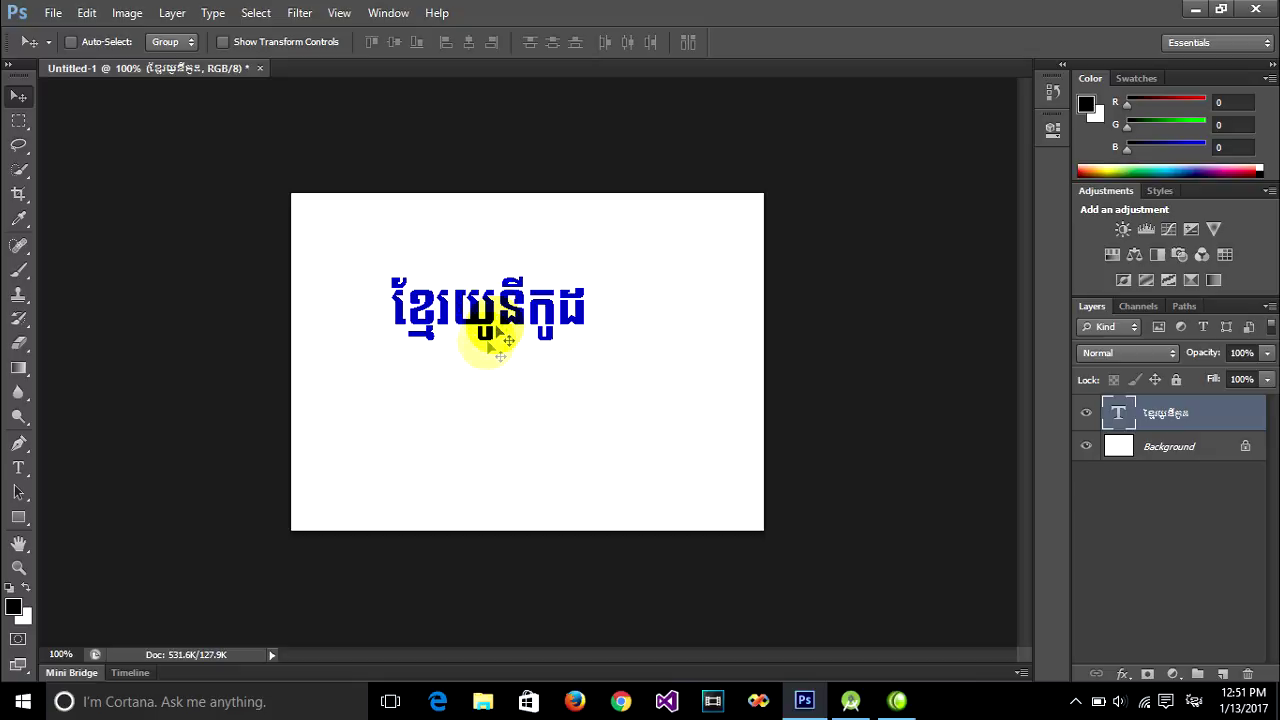
pyautogui.moveTo(489, 314); pyautogui.dragTo(499, 333)
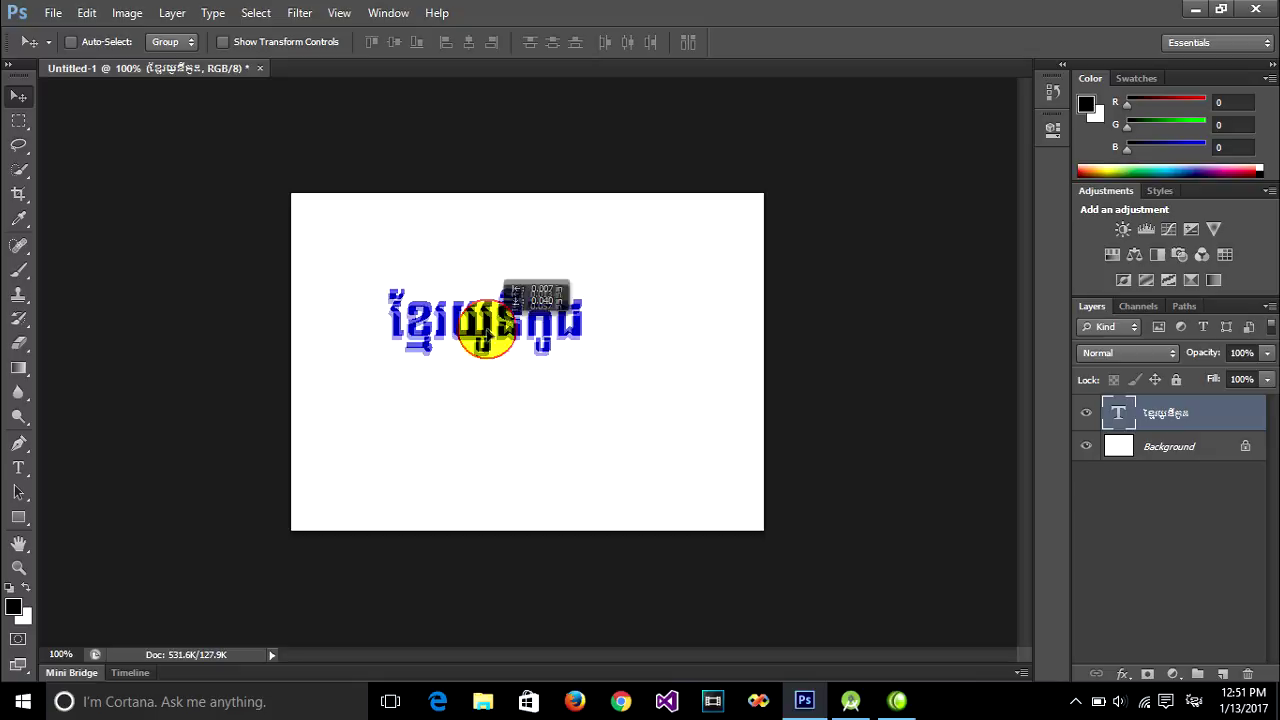
pyautogui.moveTo(500, 338)
pyautogui.mouseDown()
pyautogui.moveTo(513, 342)
pyautogui.moveTo(501, 291)
pyautogui.mouseUp()
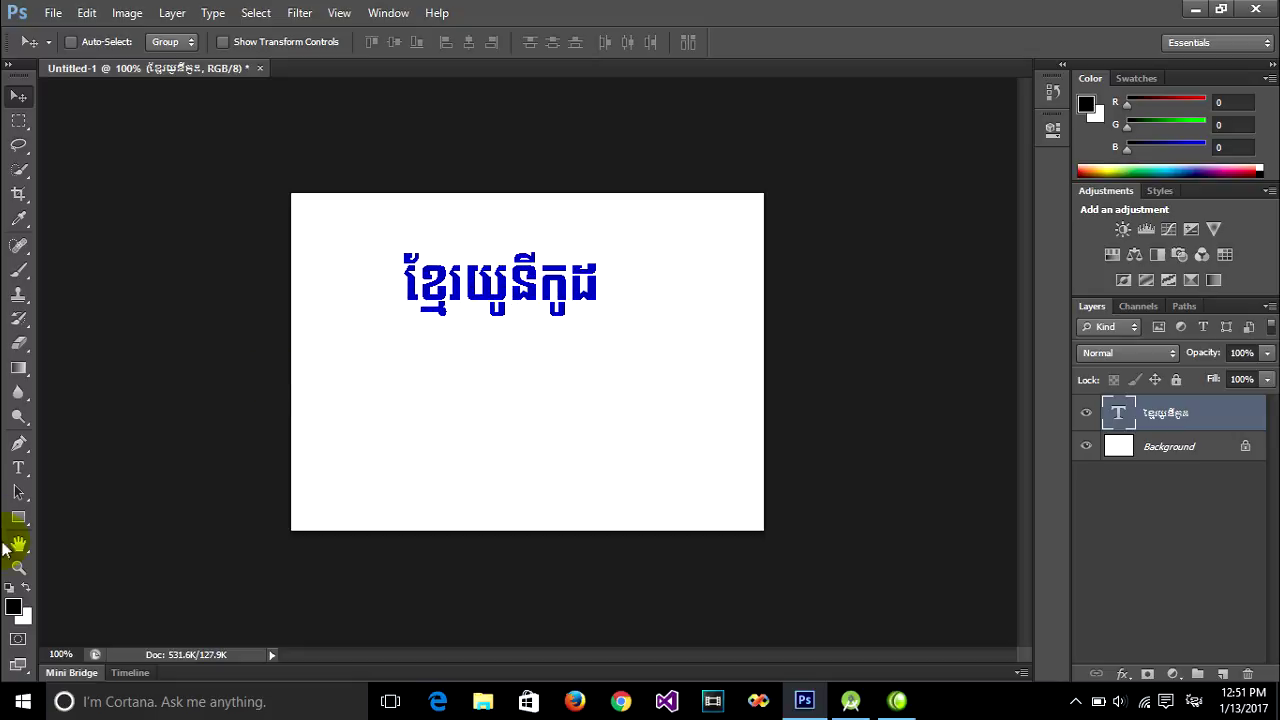
pyautogui.click(18, 467)
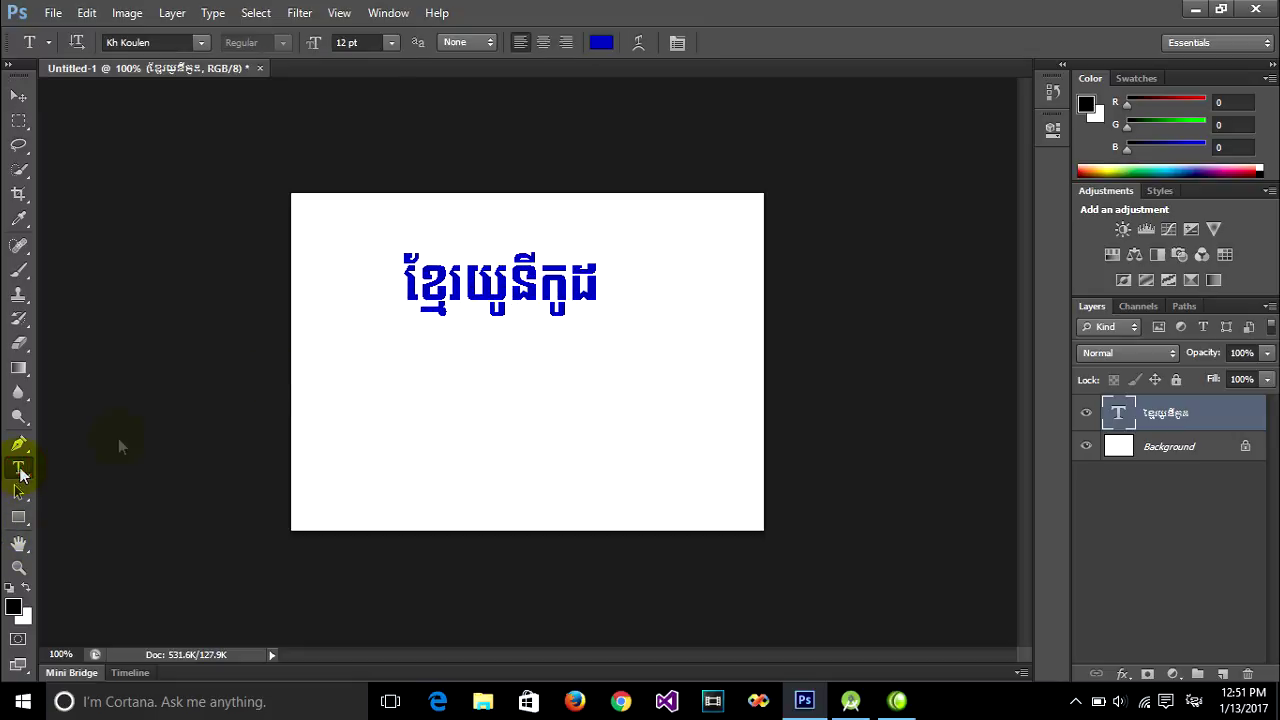
# Type a first draft of the second Khmer line, ប្រាណក្នុង…, lower on the canvas
pyautogui.click(396, 419)
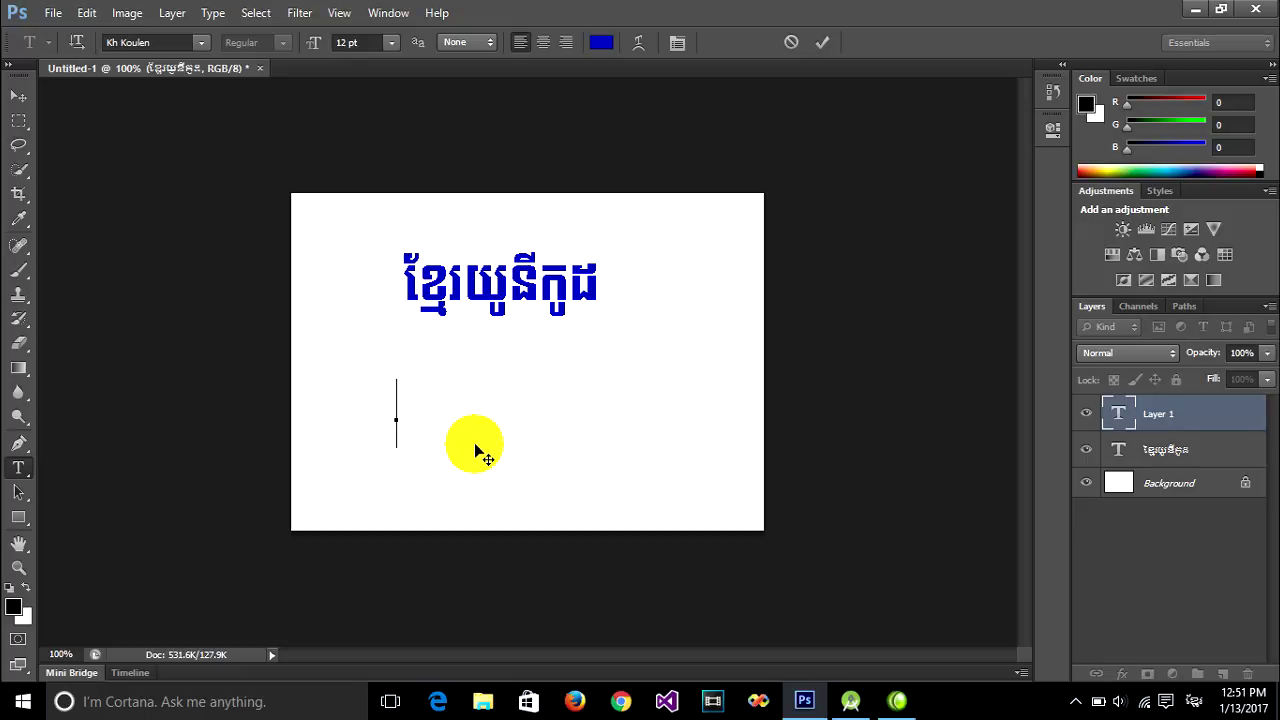
pyautogui.write('ប្រាណ')
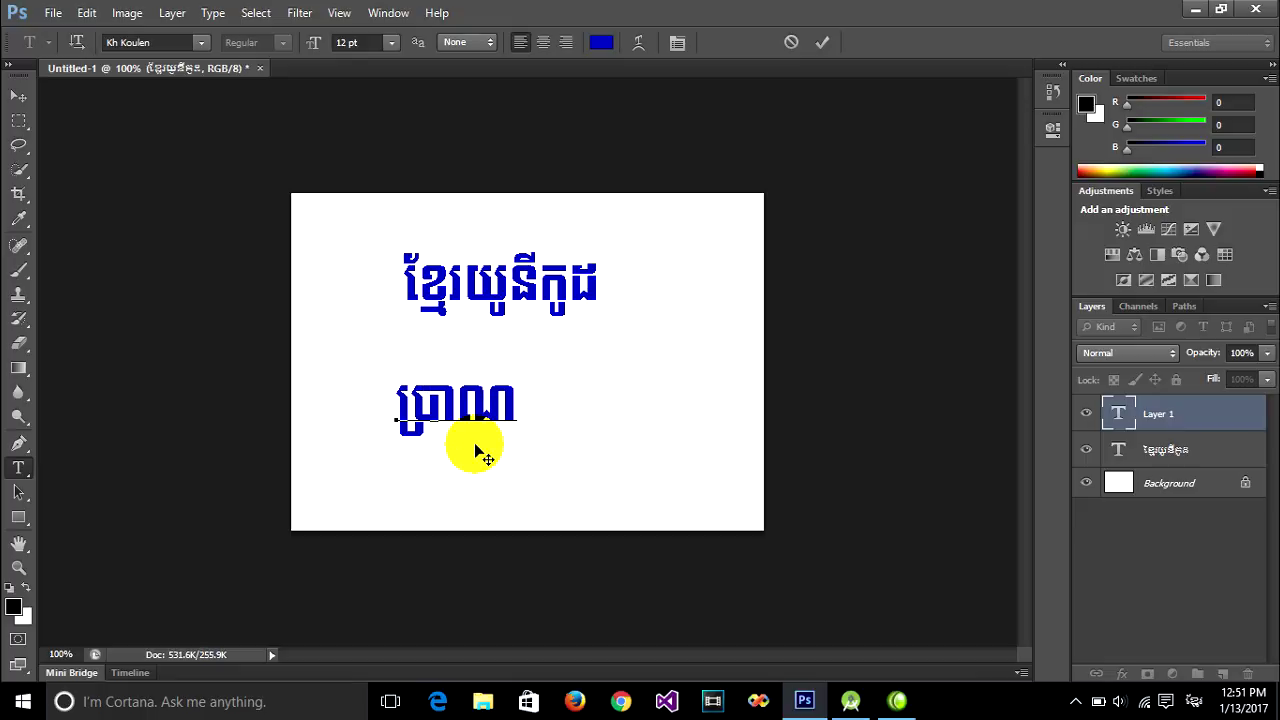
pyautogui.write('ក្នុងច')
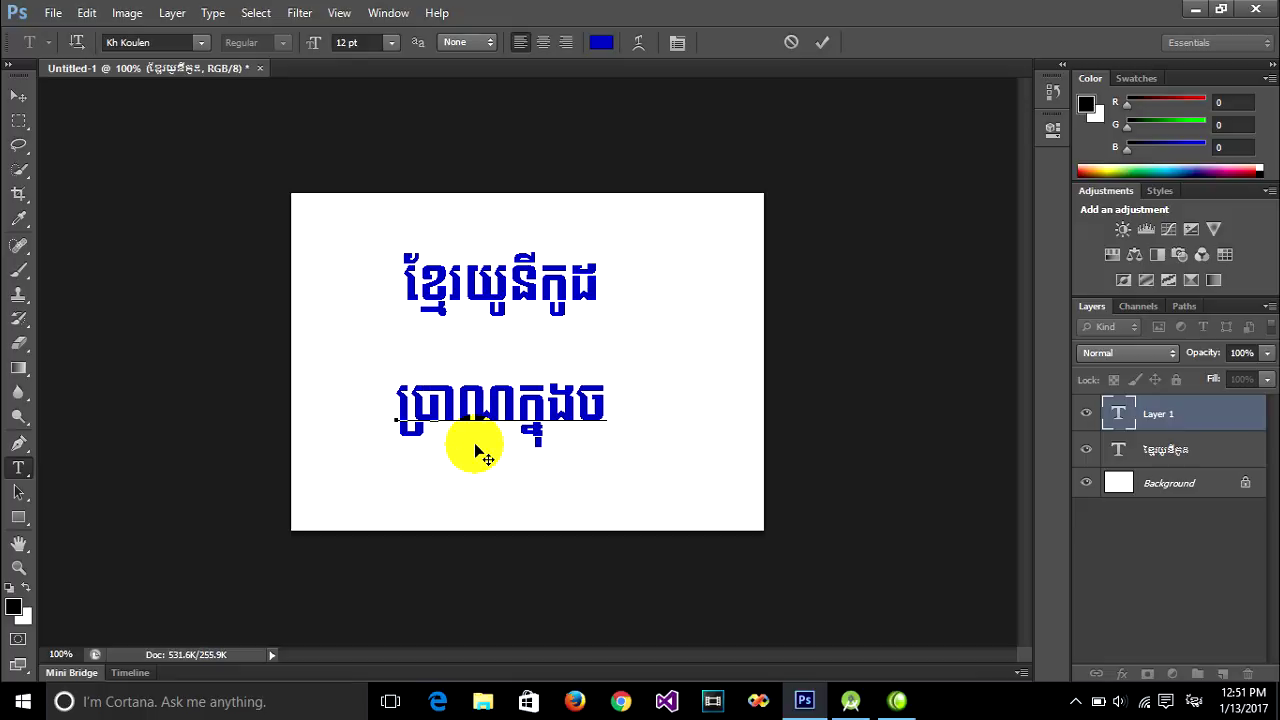
pyautogui.press('BackSpace')
pyautogui.write('ប្រែ')
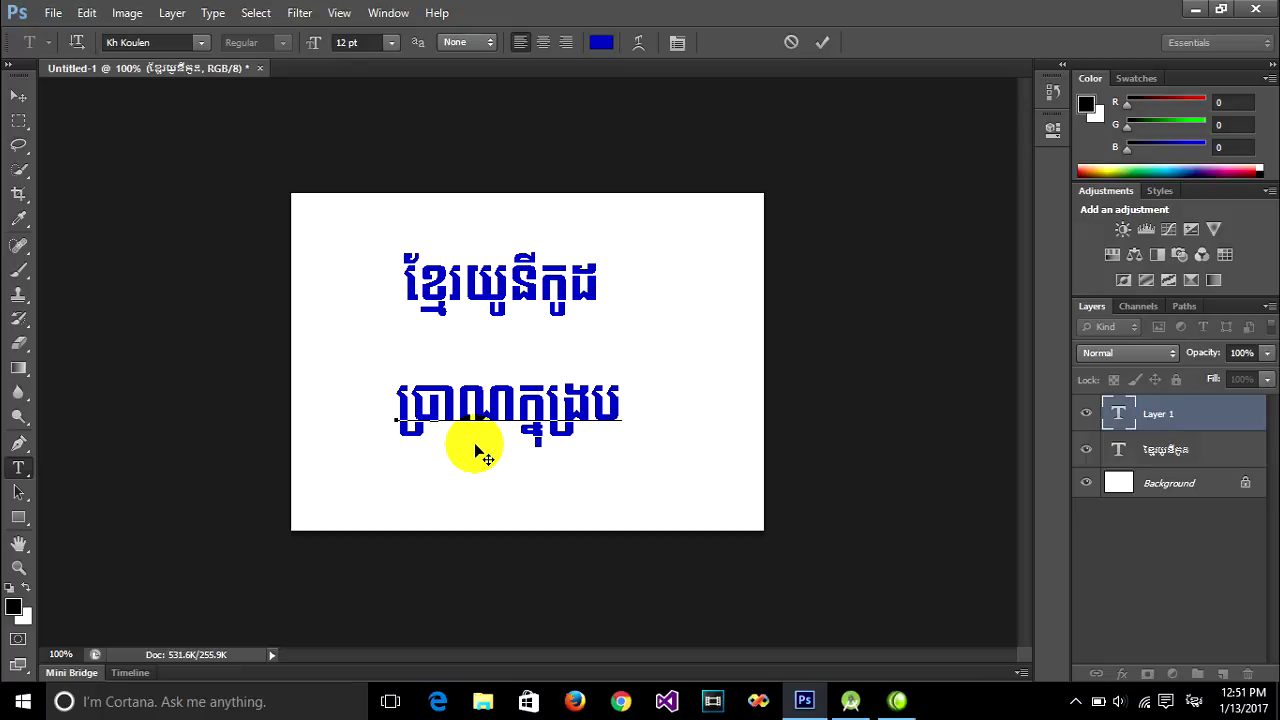
pyautogui.write('ណ')
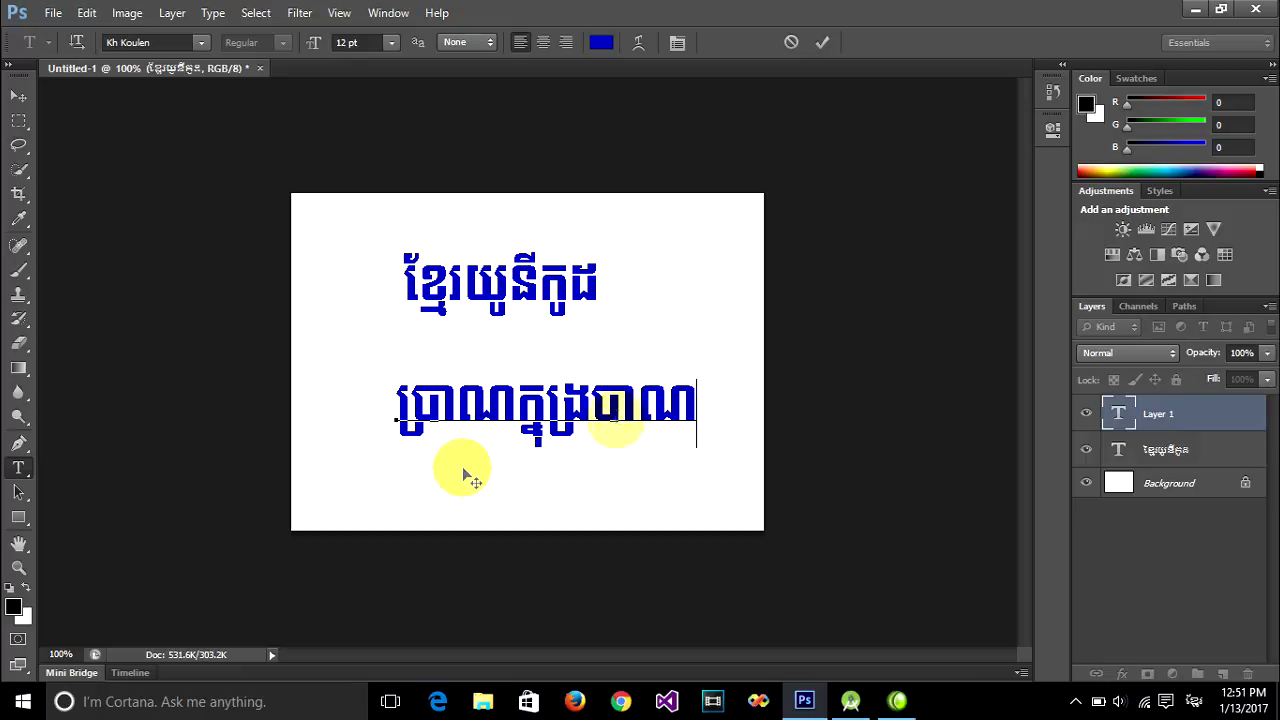
# Retype the whole second line as ប្រាណក្នុងប្រាណ, commit it, and move it up
pyautogui.moveTo(390, 400); pyautogui.dragTo(728, 374)
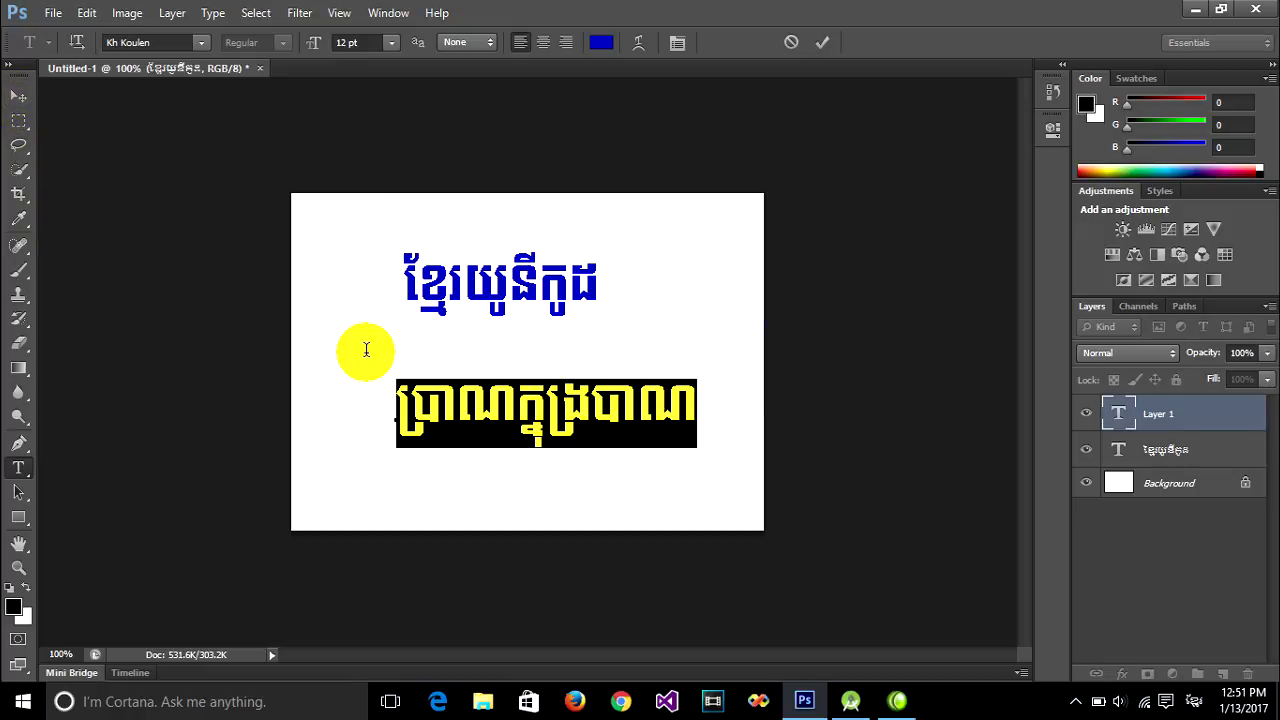
pyautogui.click(487, 416)
pyautogui.click(572, 402)
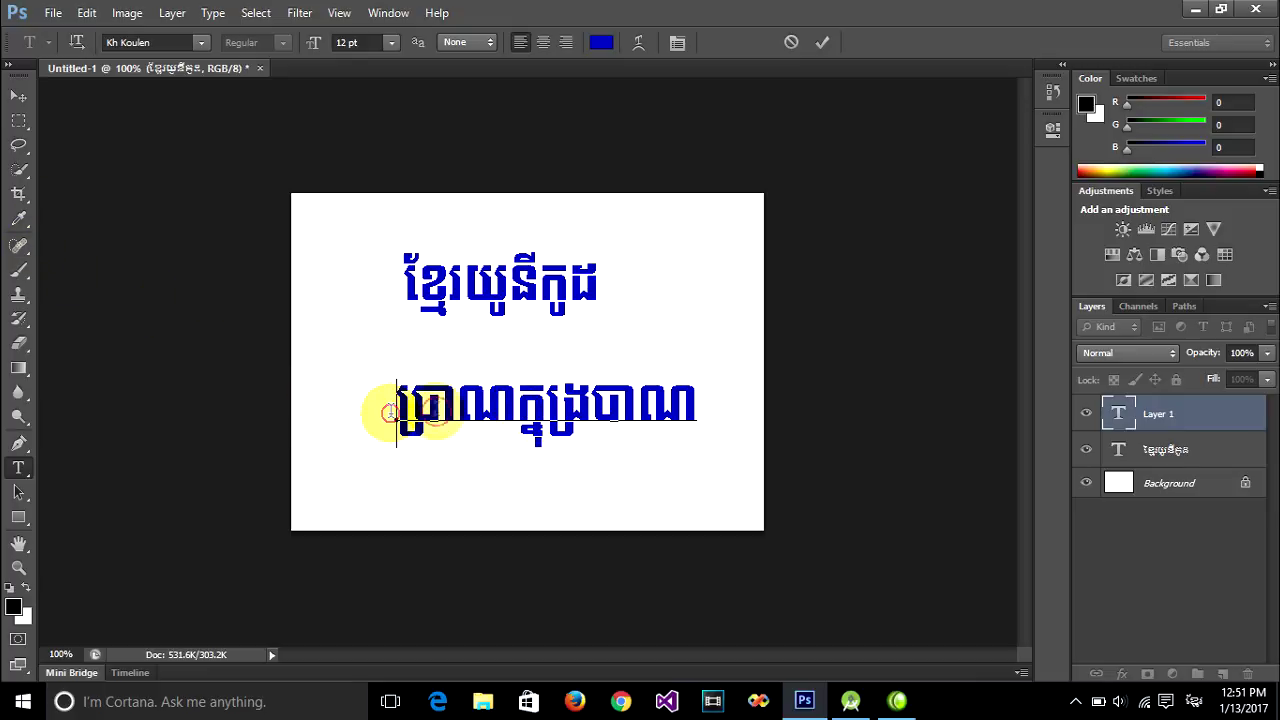
pyautogui.moveTo(380, 414); pyautogui.dragTo(745, 400)
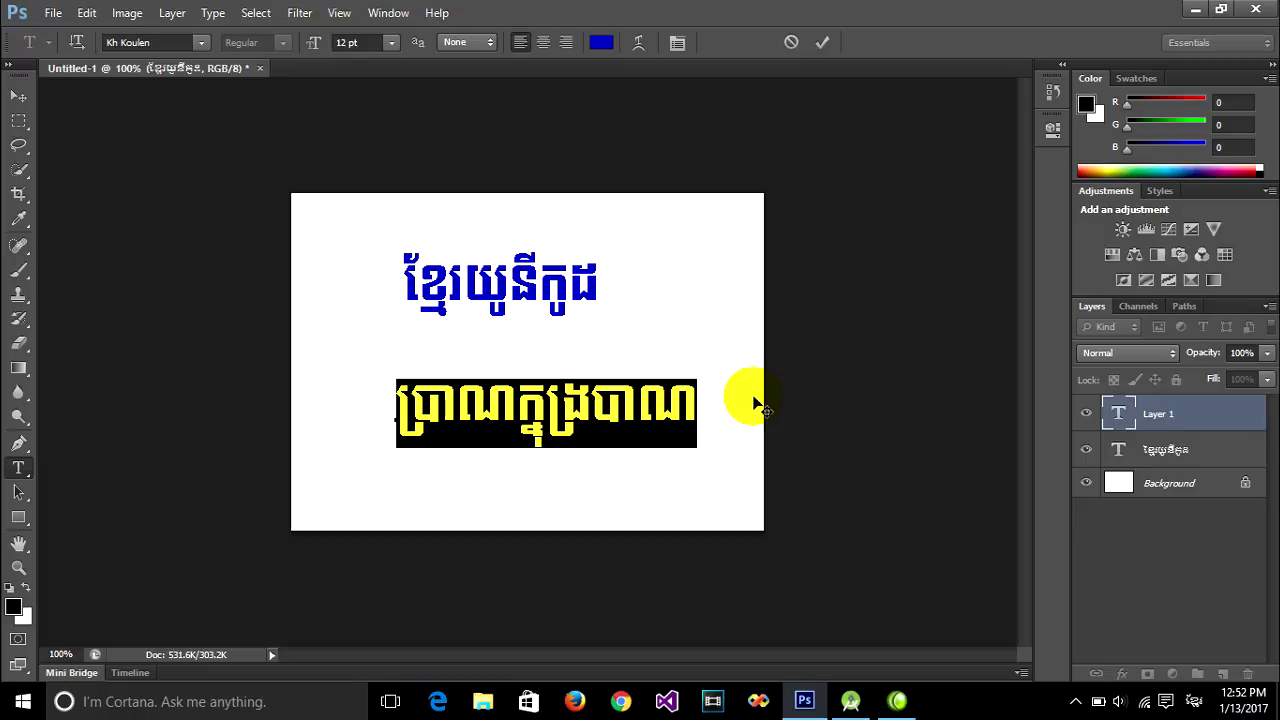
pyautogui.write('ប្រាន')
pyautogui.press('BackSpace')
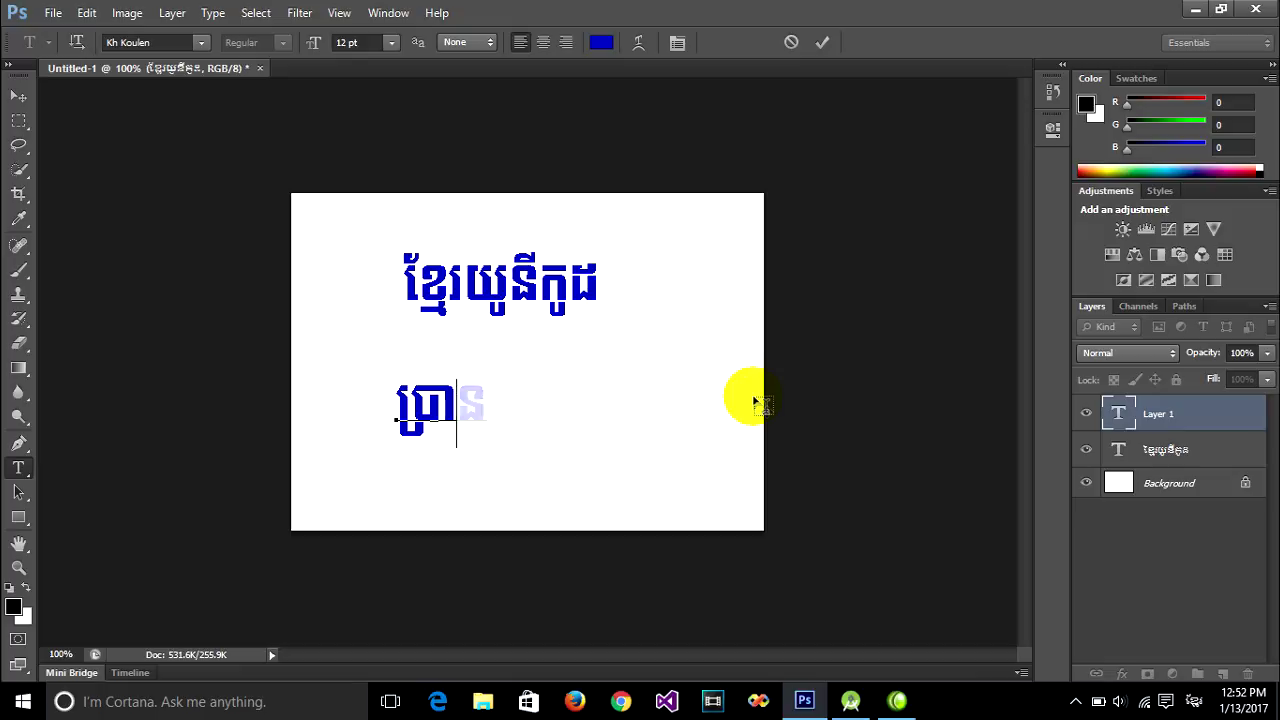
pyautogui.write('ណ')
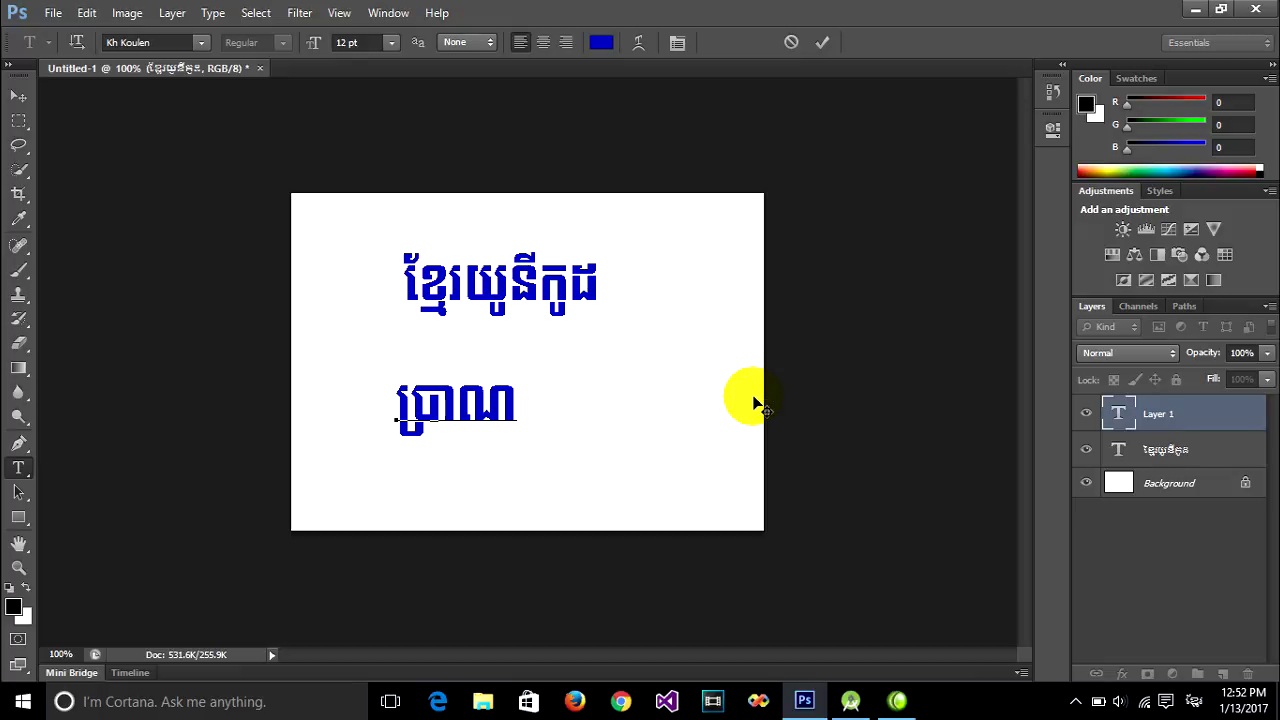
pyautogui.write('ក្នុង')
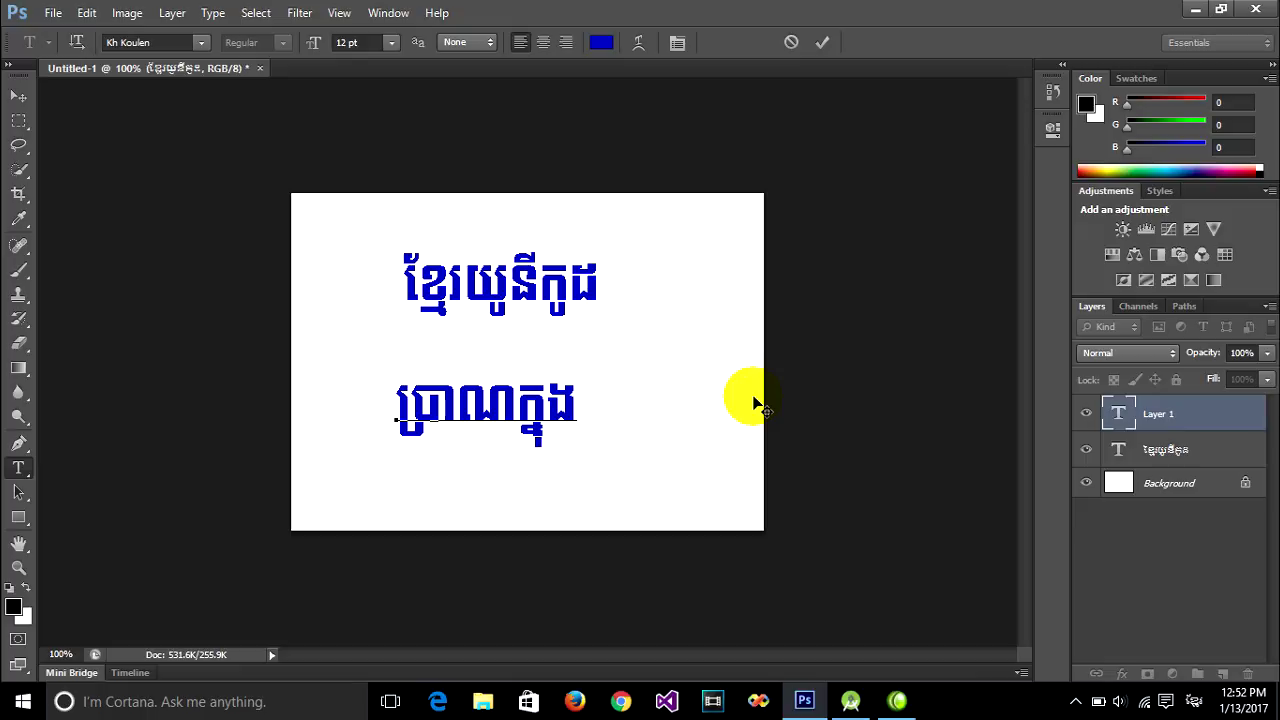
pyautogui.write('ប្')
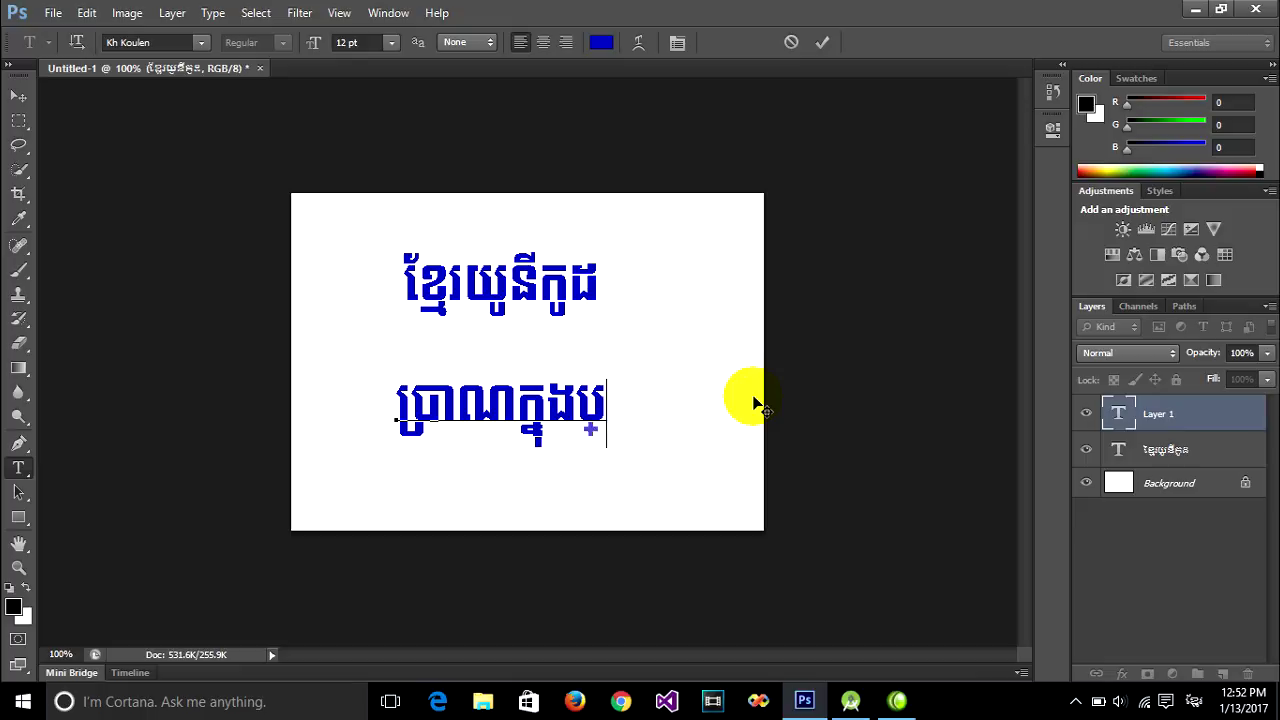
pyautogui.write('រាន')
pyautogui.press('BackSpace')
pyautogui.write('ណ')
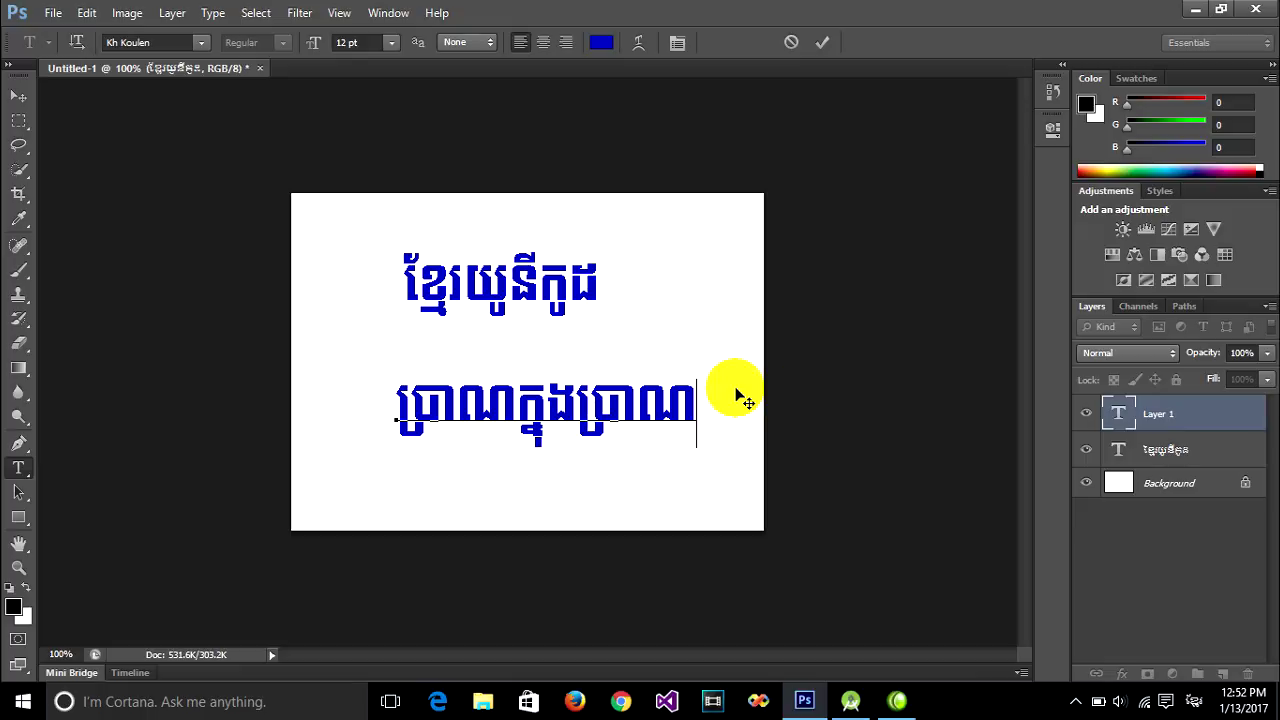
pyautogui.click(18, 95)
pyautogui.moveTo(537, 418); pyautogui.dragTo(511, 394)
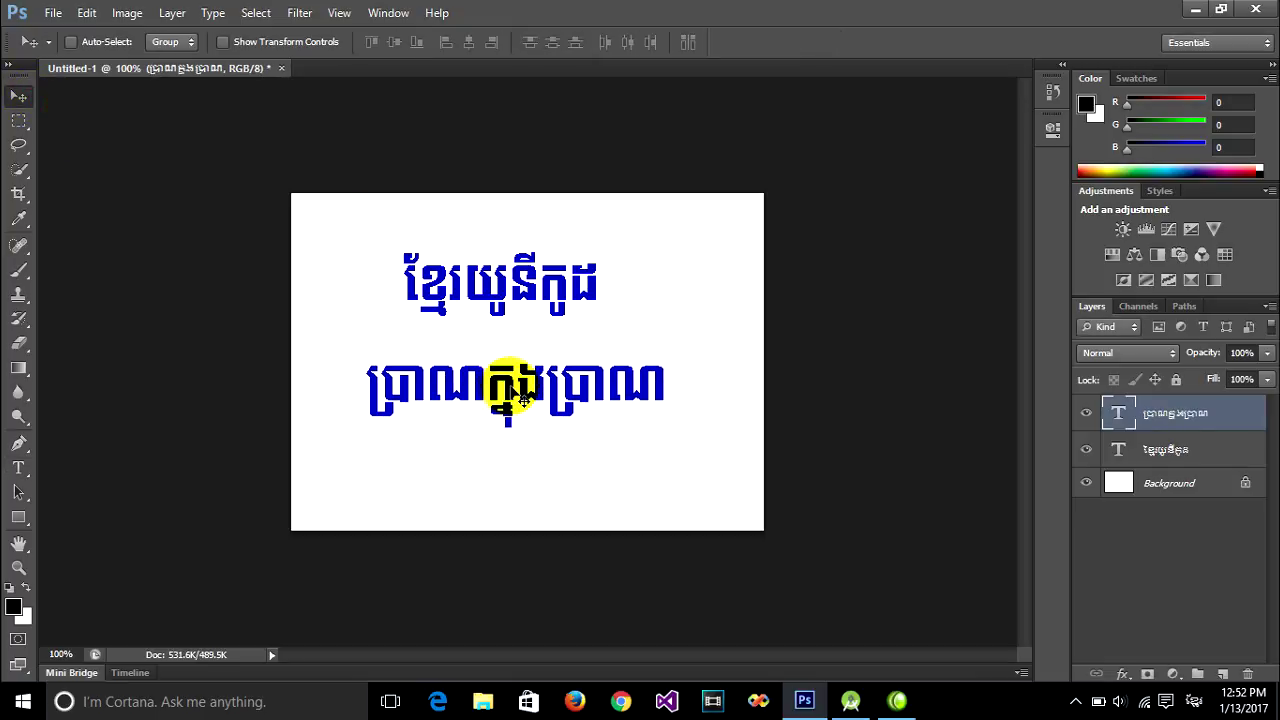
# Nudge the second Khmer line until it sits directly beneath the first
pyautogui.moveTo(514, 394); pyautogui.dragTo(522, 401)
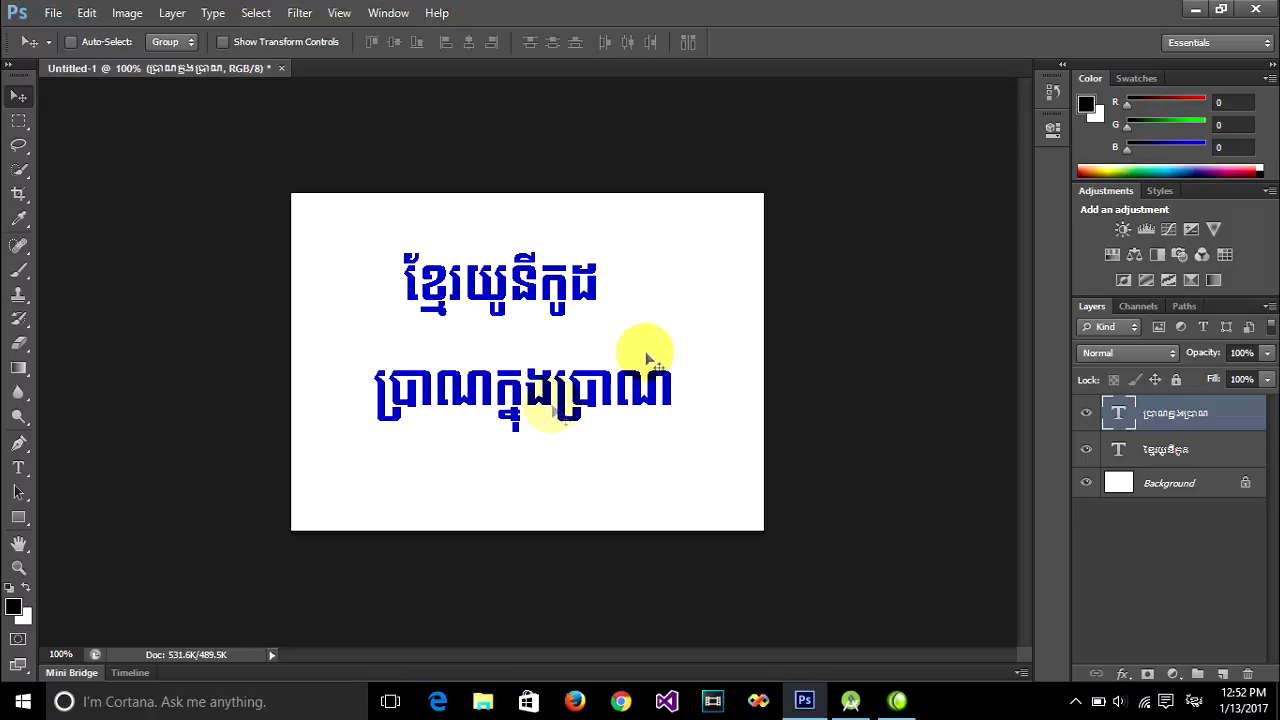
pyautogui.moveTo(515, 392); pyautogui.dragTo(515, 402)
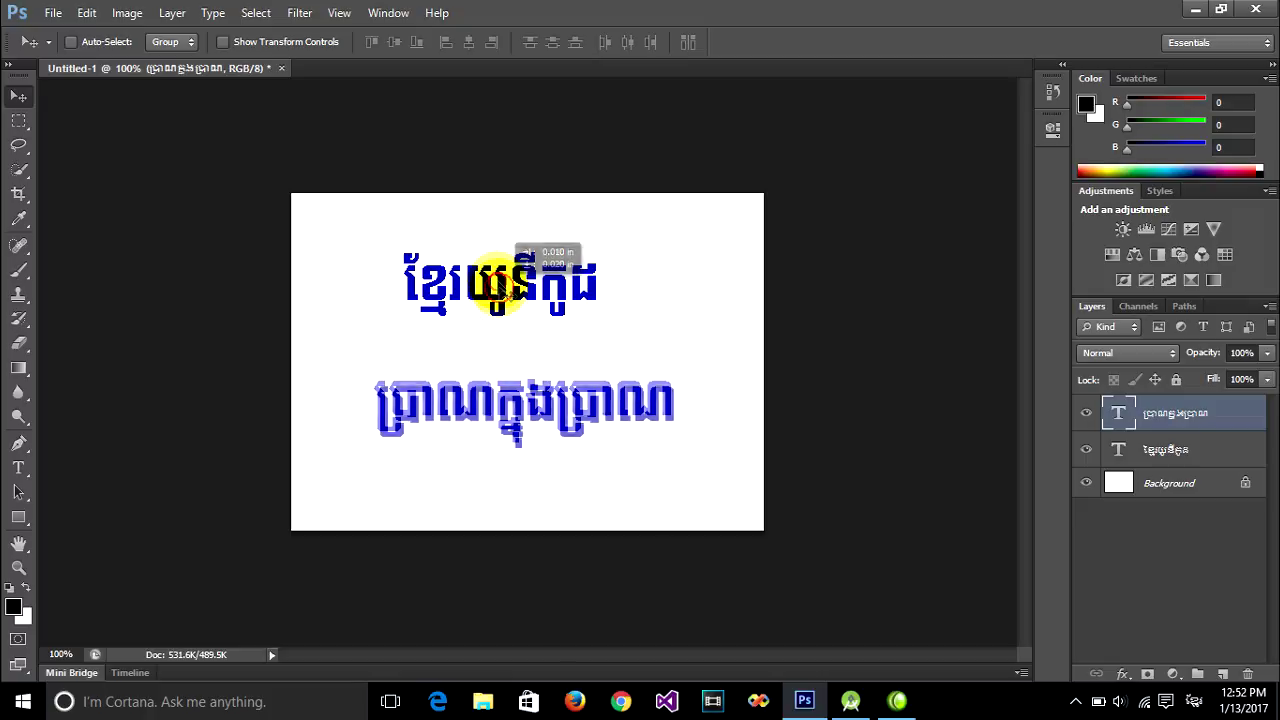
pyautogui.moveTo(500, 384); pyautogui.dragTo(473, 355)
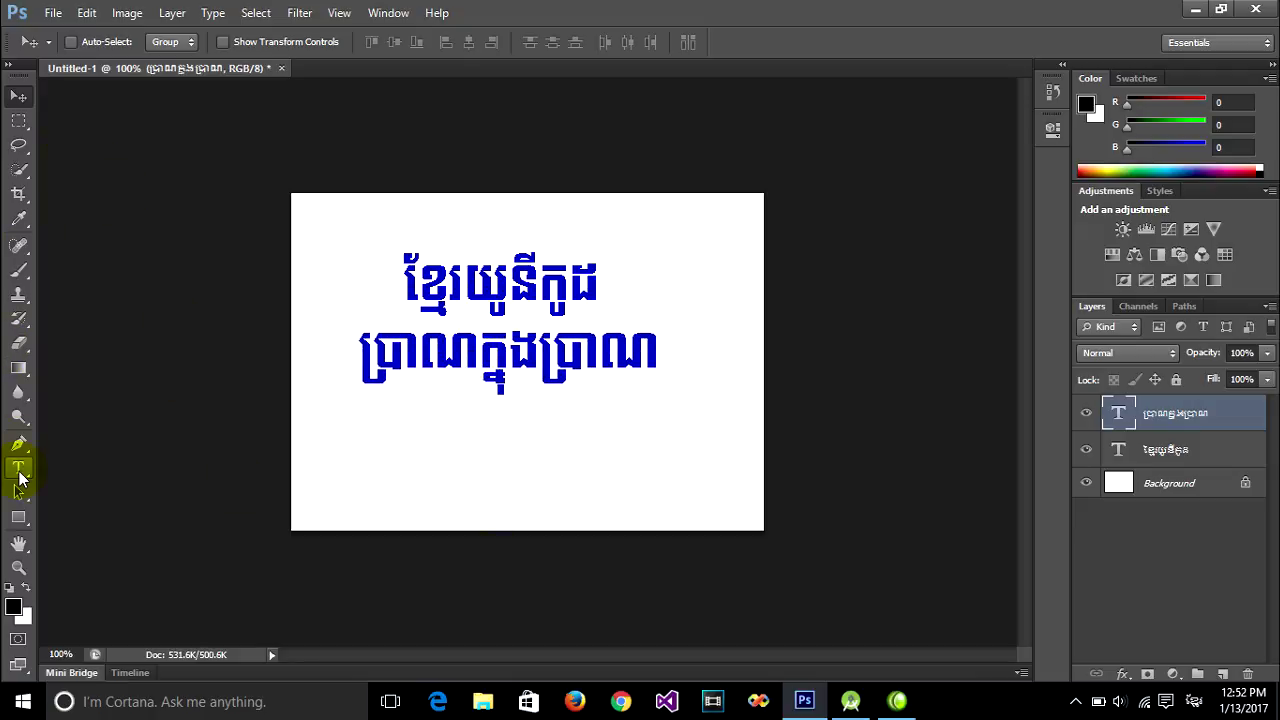
# Add a Khmer Kampot line ខ្មែរយូនីកូដ below the block and shift it left
pyautogui.click(18, 470)
pyautogui.click(449, 452)
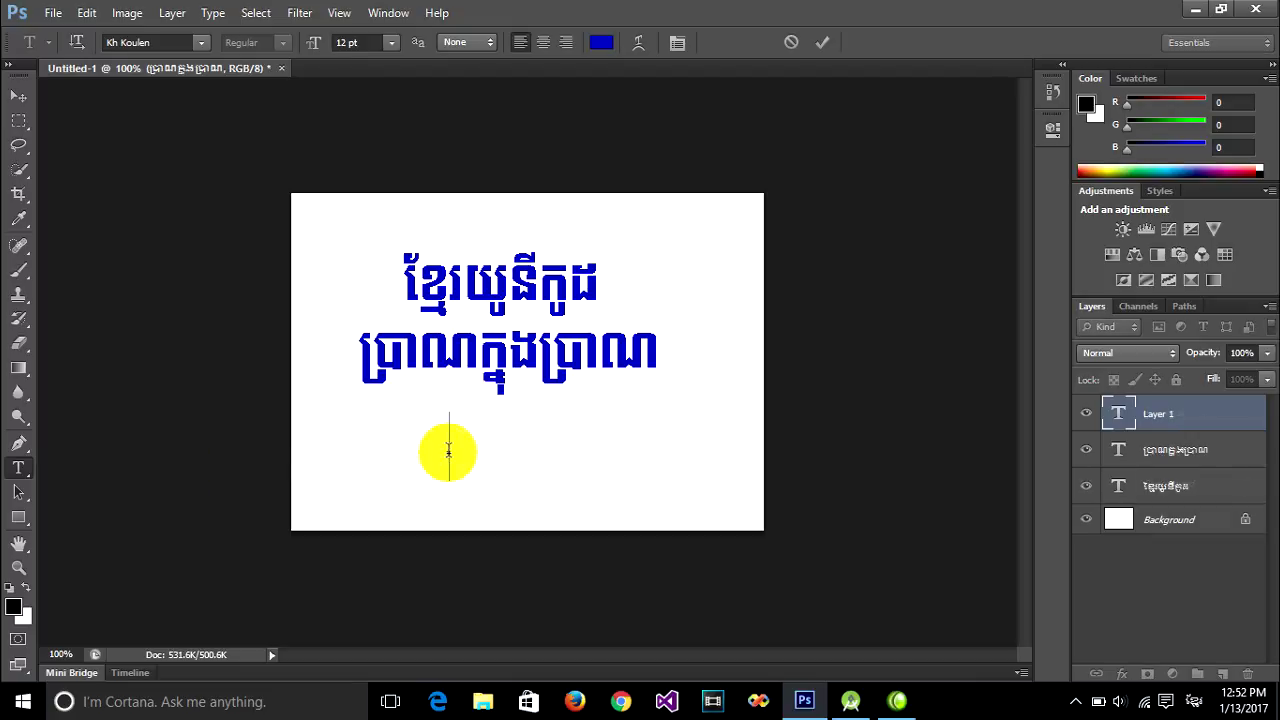
pyautogui.click(200, 44)
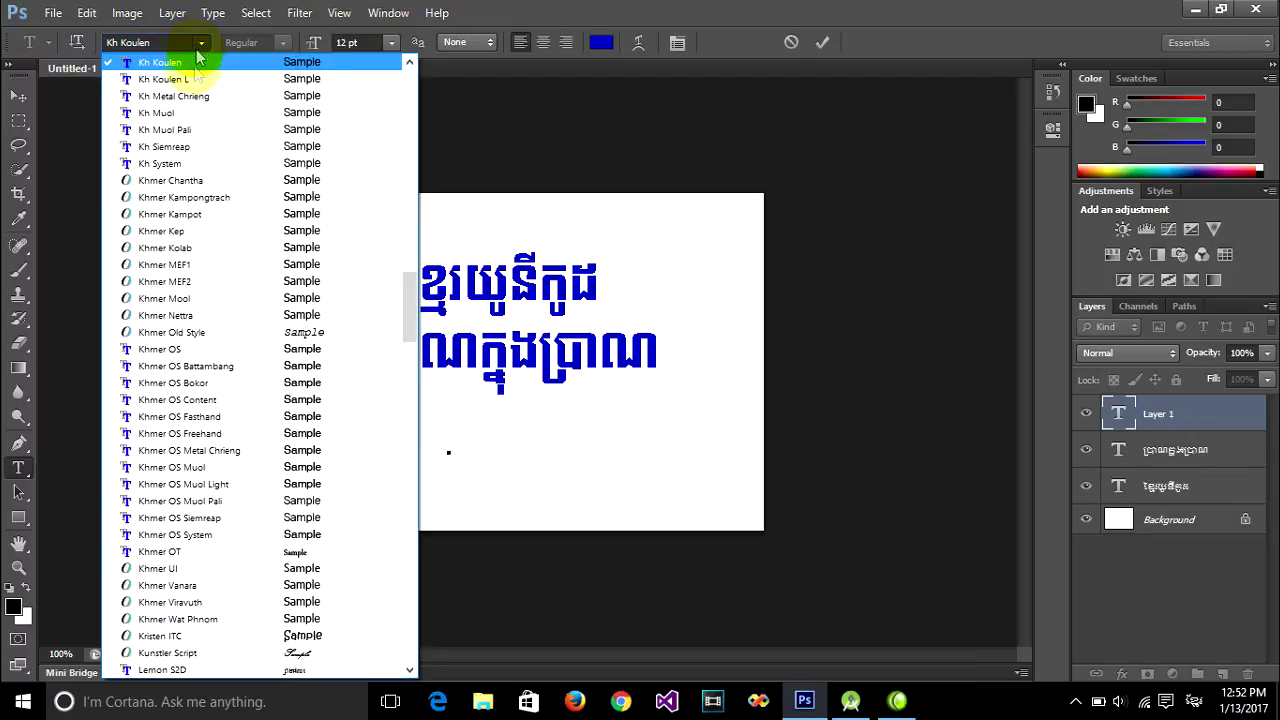
pyautogui.click(160, 213)
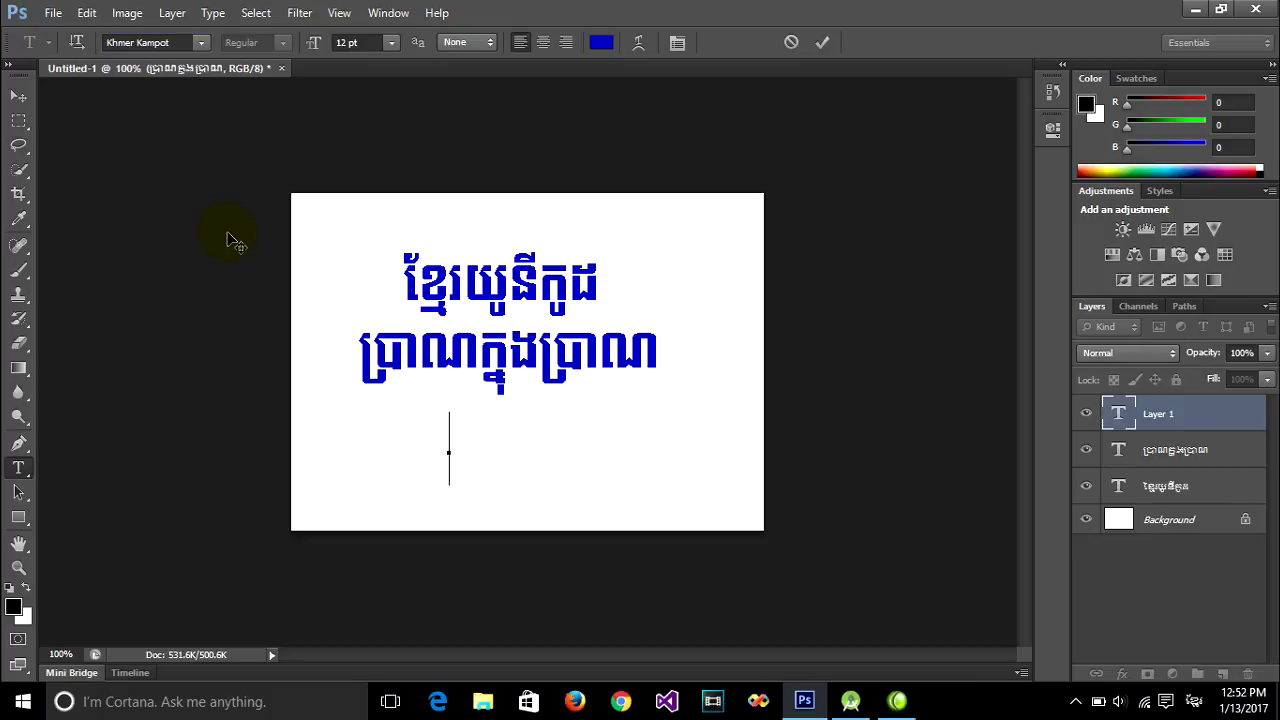
pyautogui.write('ខ្មែរ')
pyautogui.write('យូនីកូ')
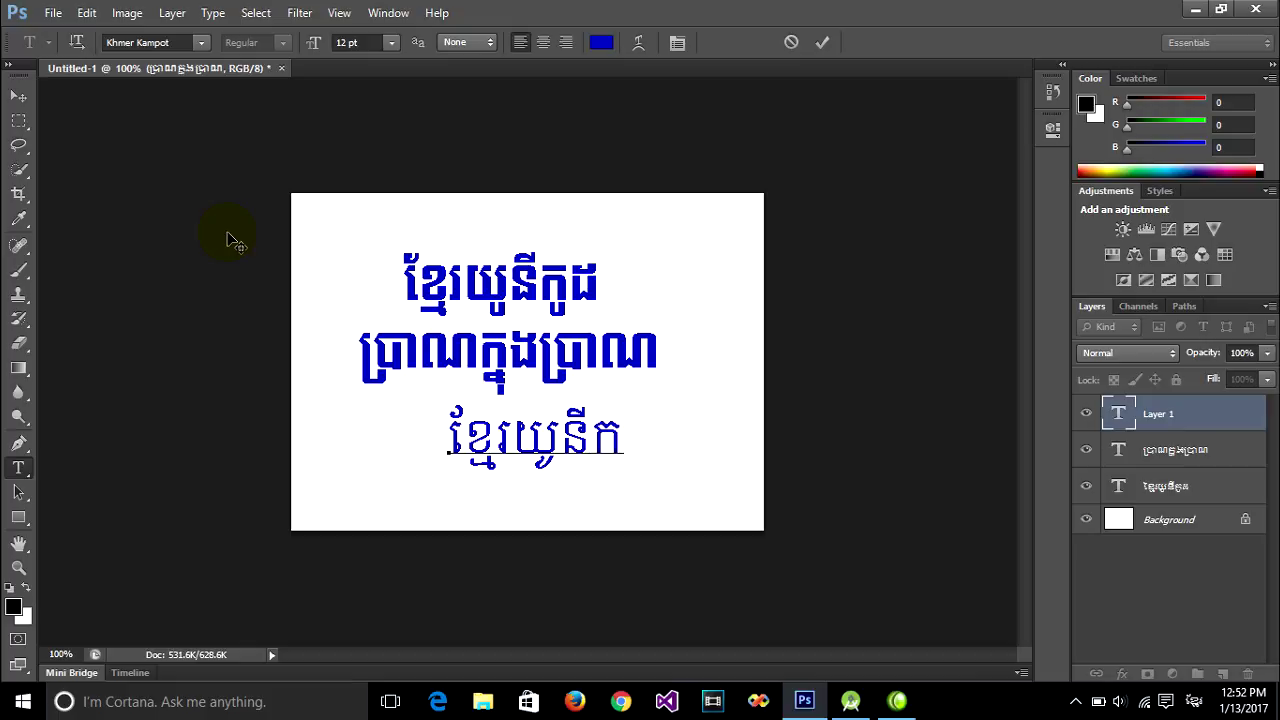
pyautogui.write('ដ')
pyautogui.click(18, 95)
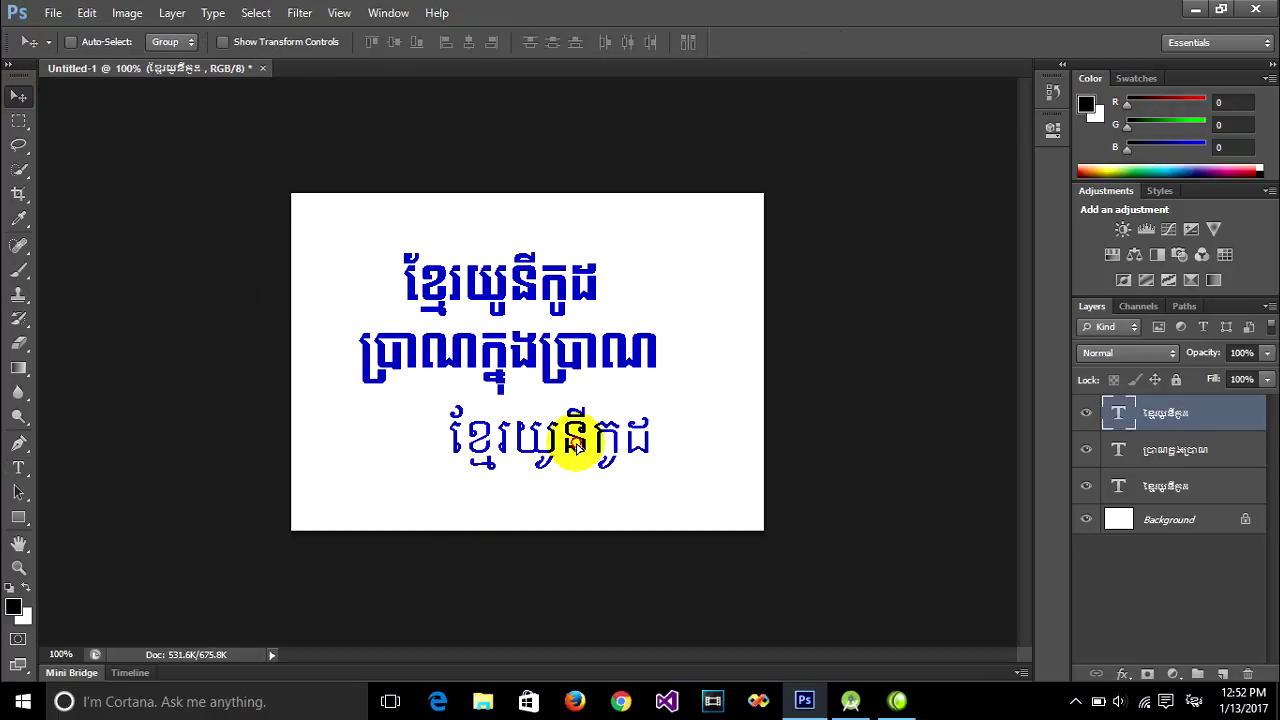
pyautogui.moveTo(576, 447); pyautogui.dragTo(448, 440)
# Add a fourth Khmer Kampot line ប្រាណក្នុងប្រា beneath it and commit it
pyautogui.click(18, 467)
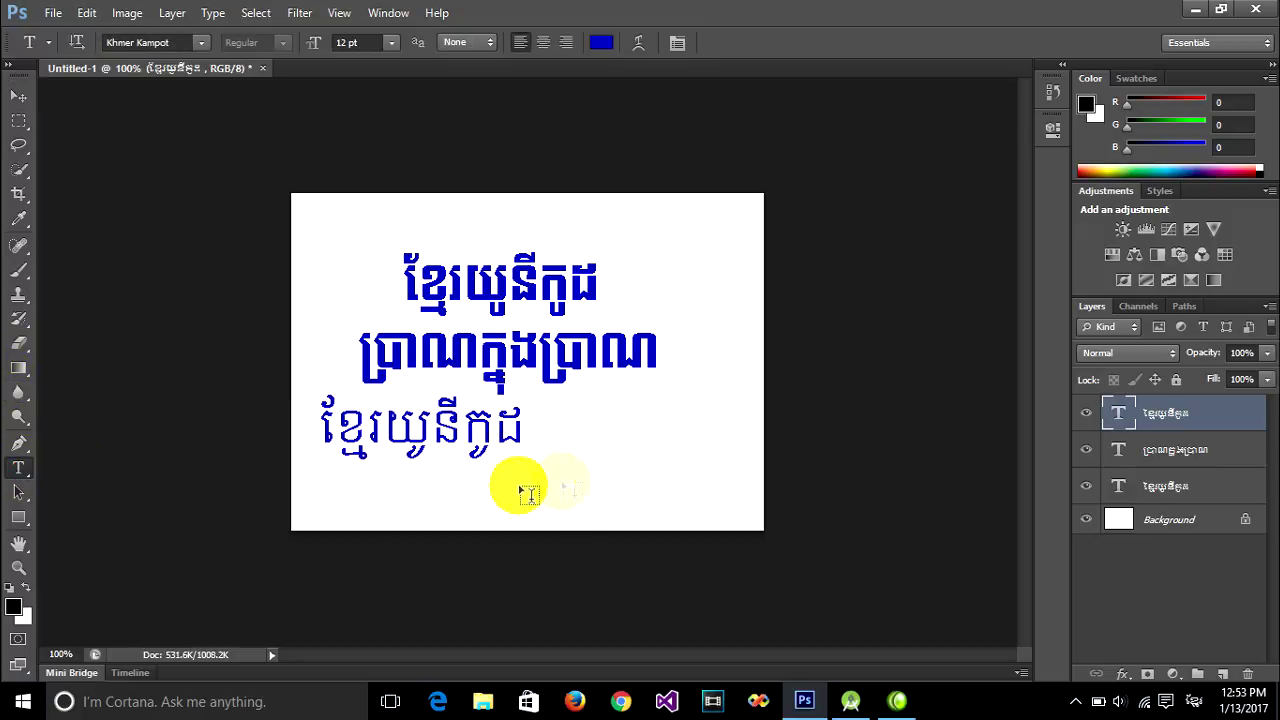
pyautogui.click(506, 487)
pyautogui.write('ប្រា')
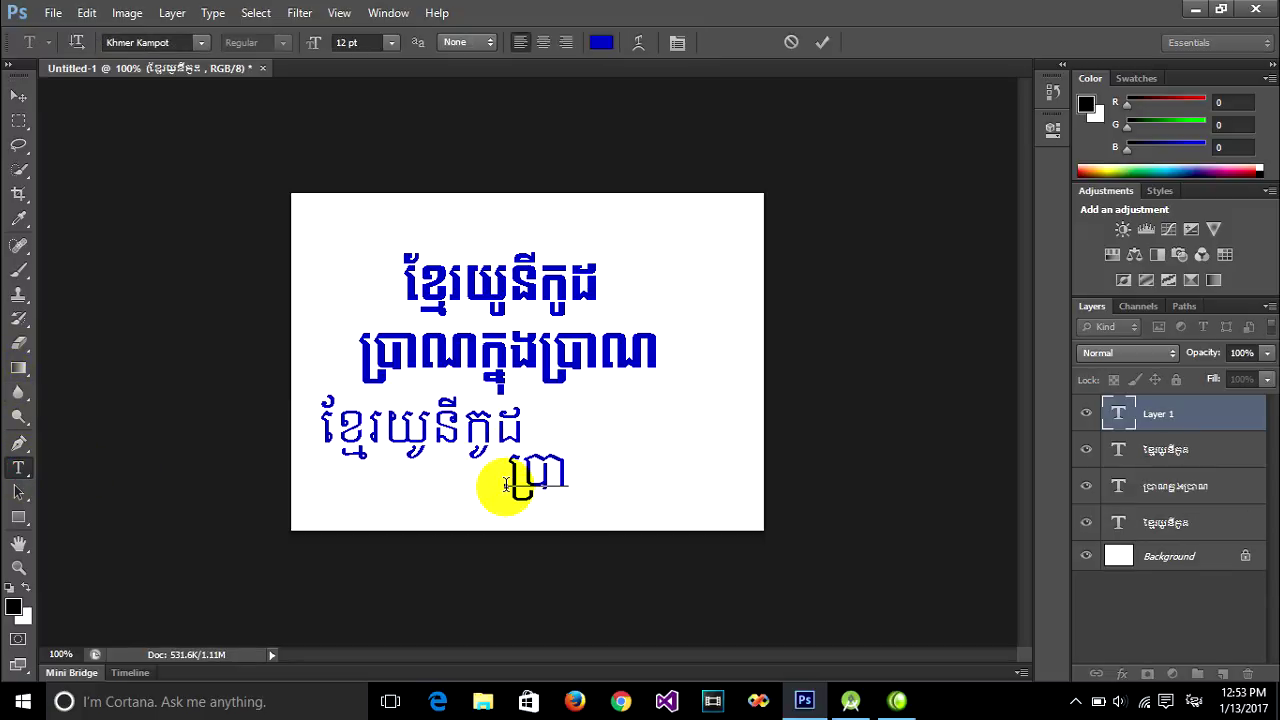
pyautogui.write('ណក្នុងប្រា')
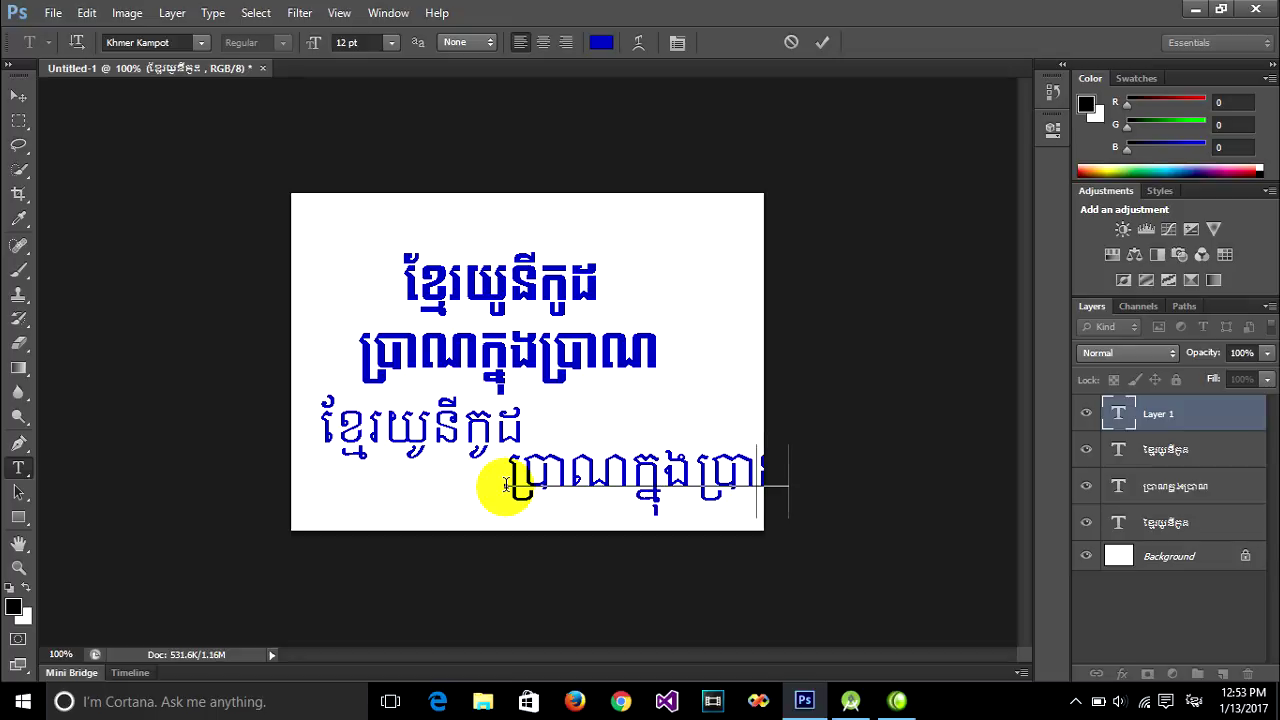
pyautogui.click(16, 98)
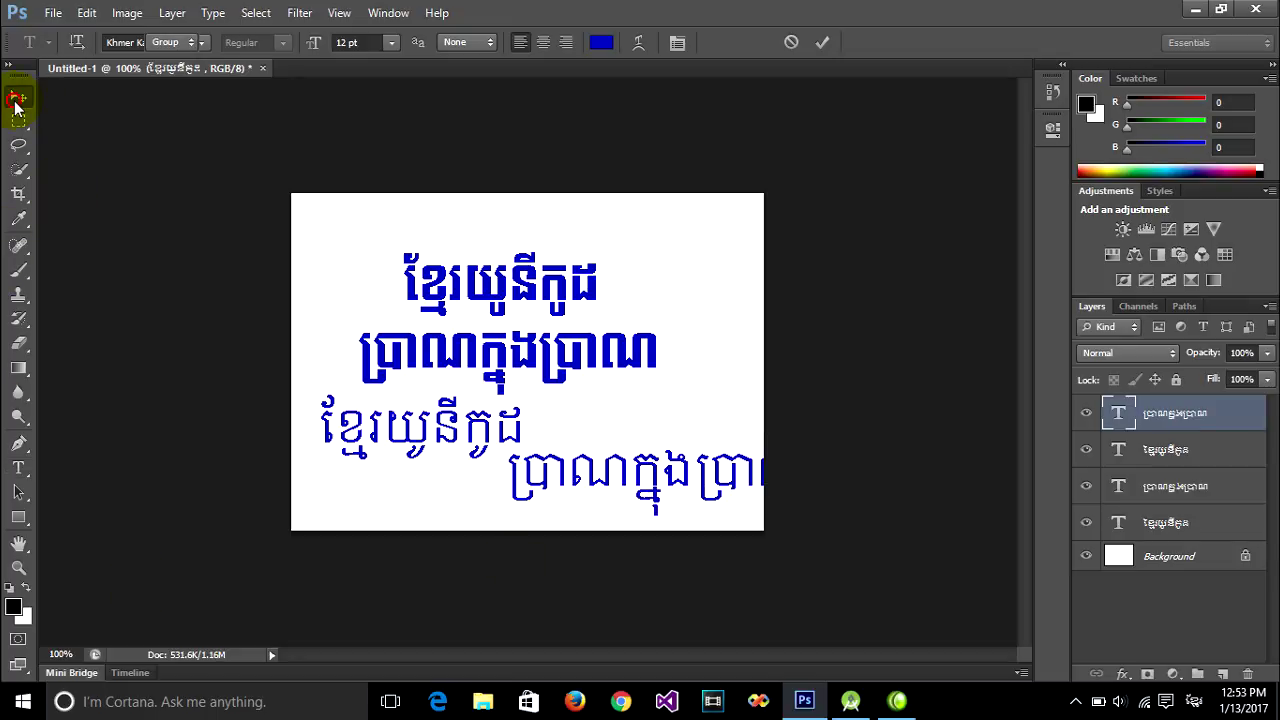
# Reposition the fourth Khmer Kampot line left and slightly up, fully inside the canvas under line three
pyautogui.moveTo(542, 522); pyautogui.dragTo(457, 537)
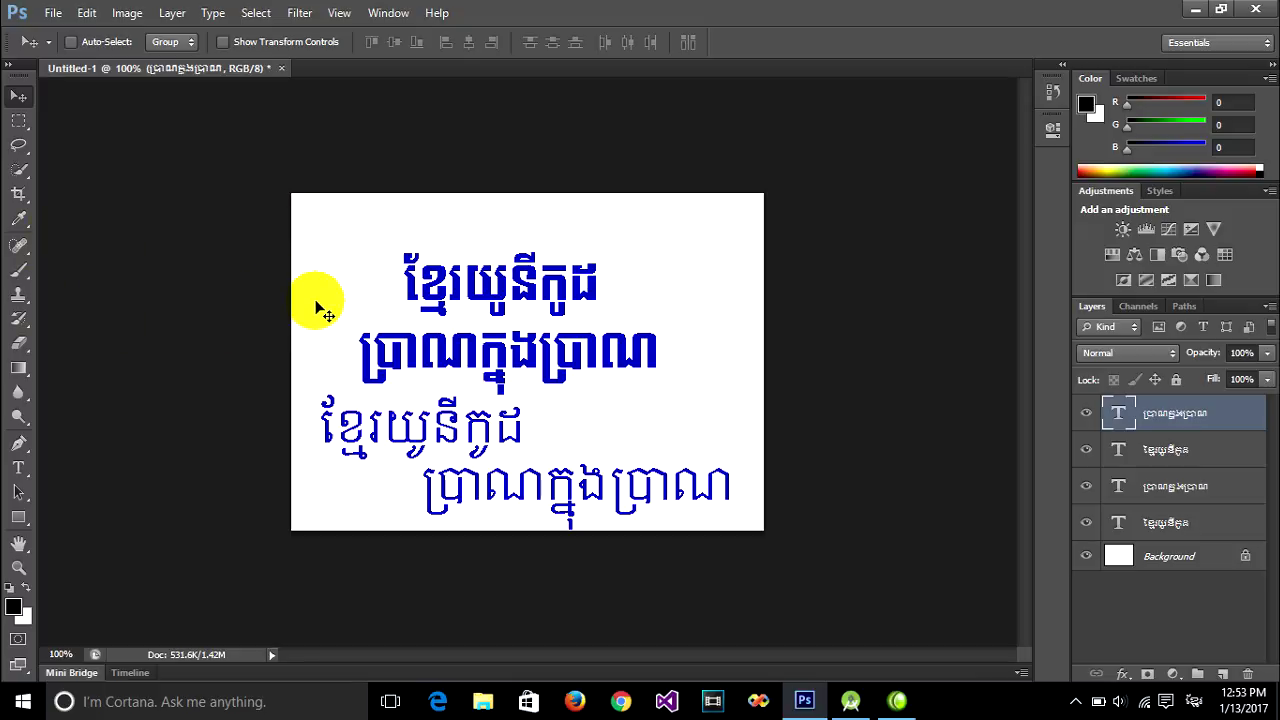
pyautogui.moveTo(527, 514)
pyautogui.mouseDown()
pyautogui.moveTo(470, 316)
pyautogui.moveTo(580, 498)
pyautogui.mouseUp()
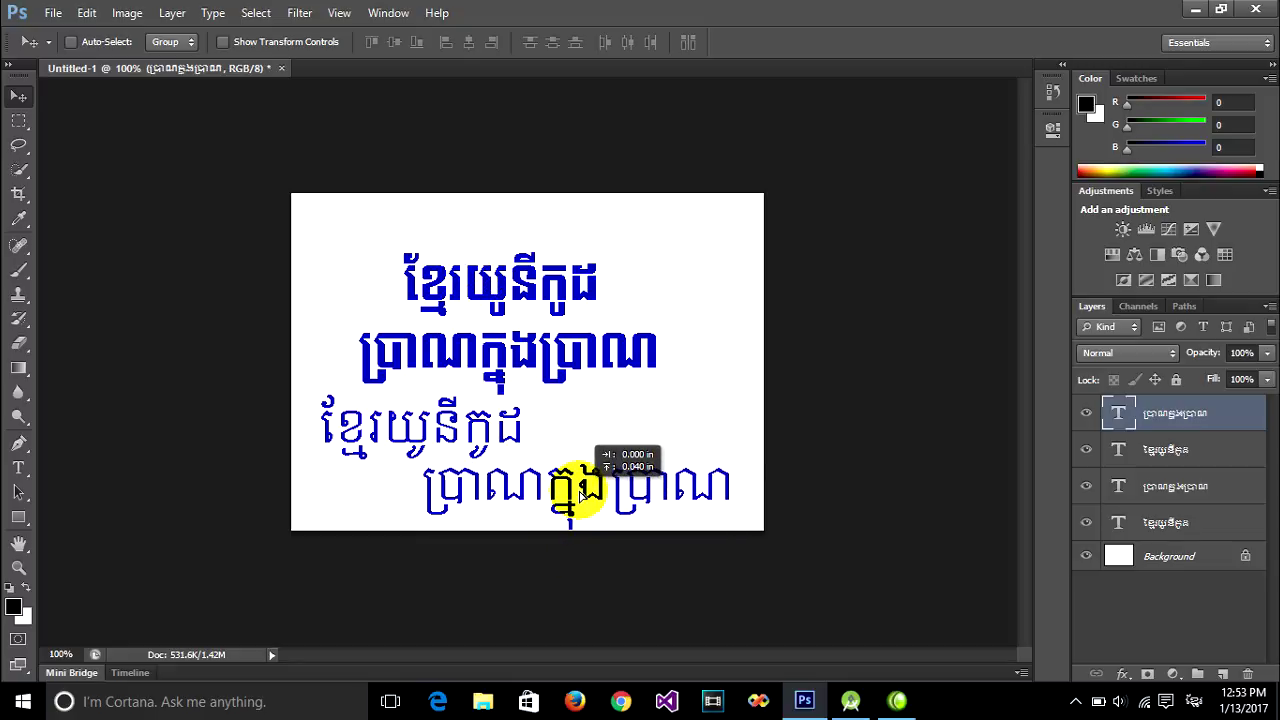
pyautogui.moveTo(580, 498); pyautogui.dragTo(578, 493)
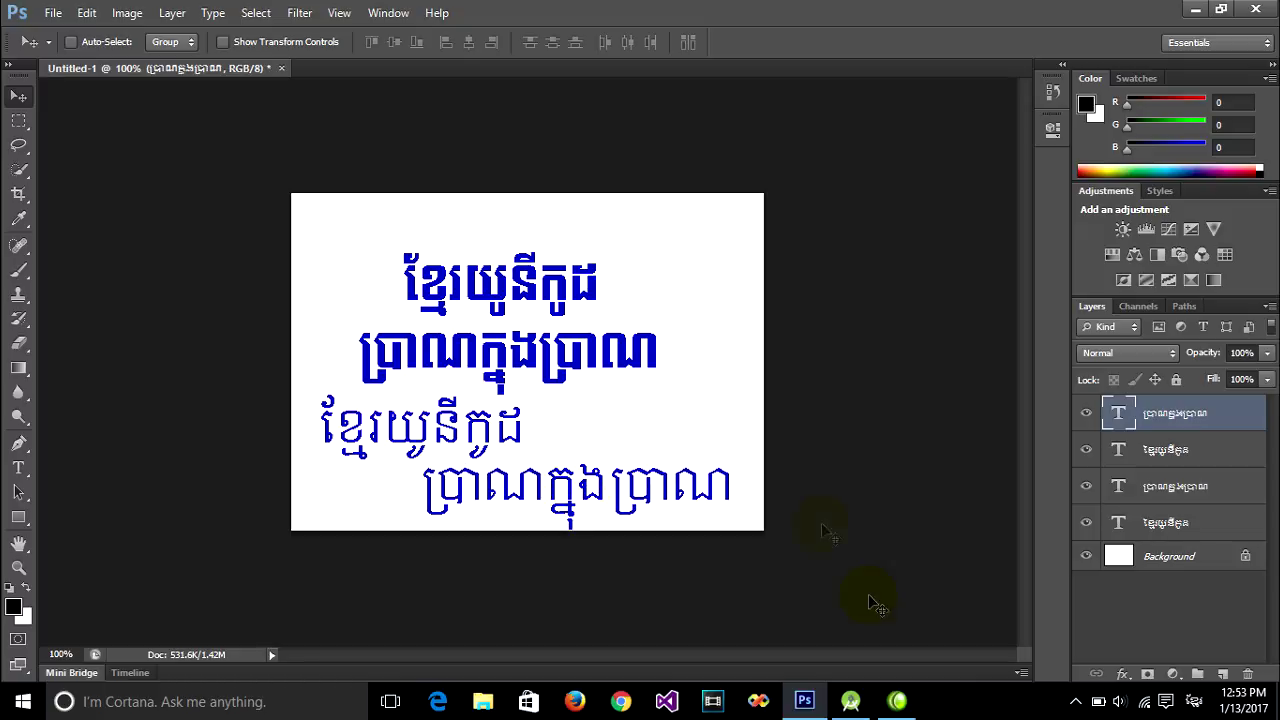